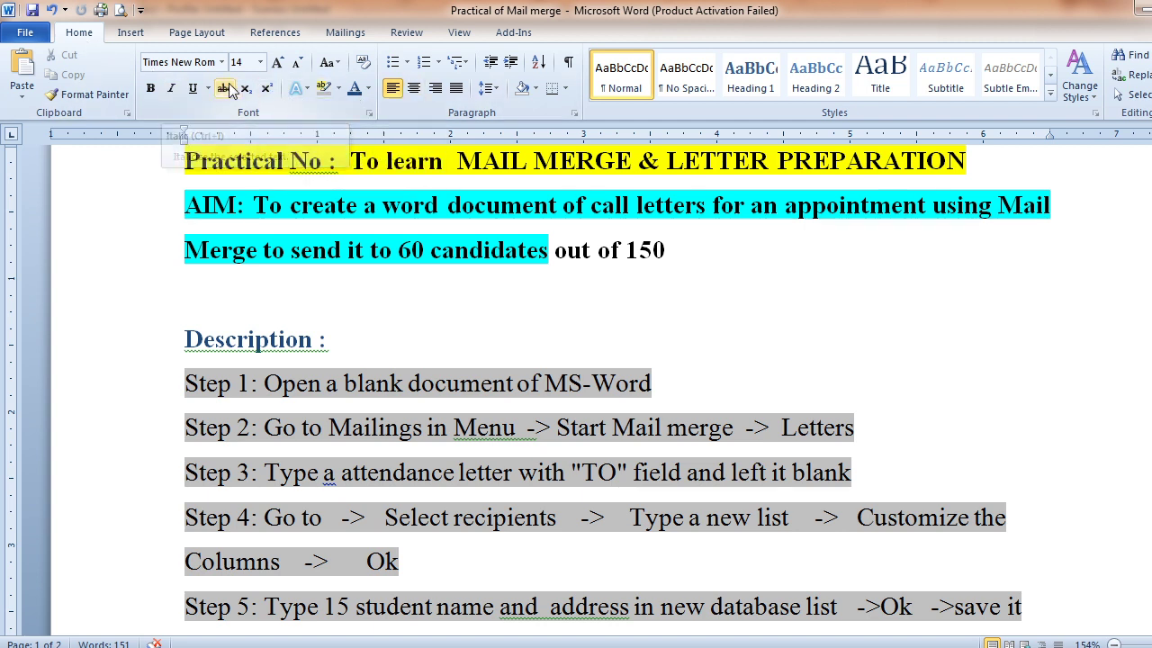
Show the Insert ribbon commands above the Practical of Mail merge document
click(130, 32)
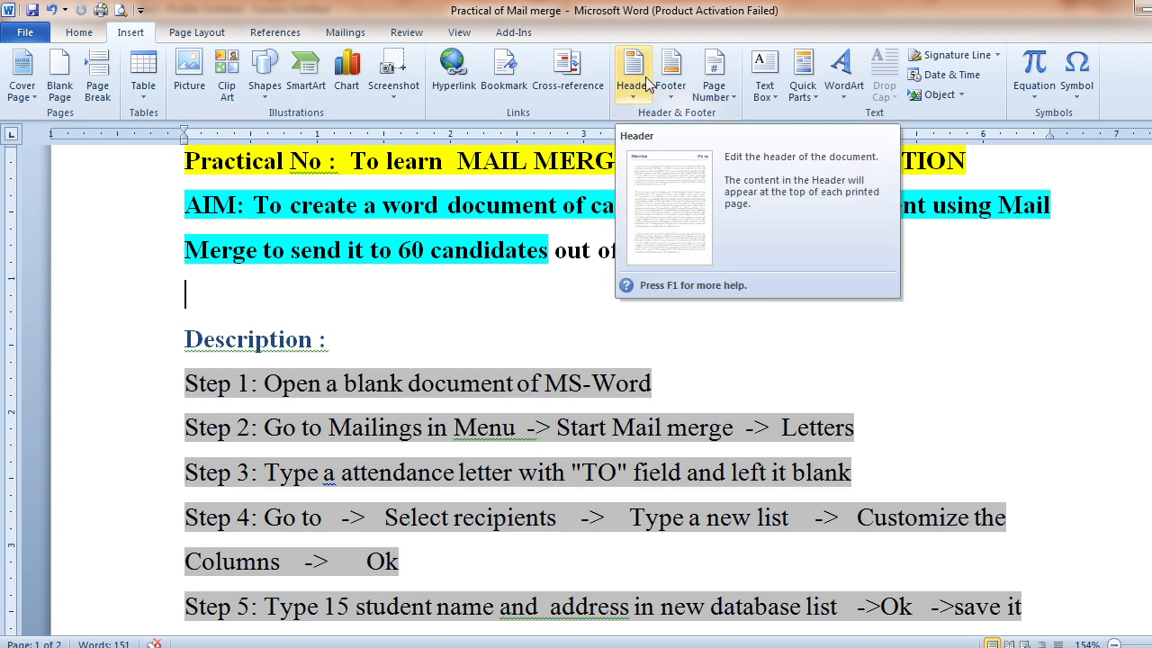
Tour the Page Layout, References, Review, View and Add-Ins ribbon tabs in turn
click(198, 35)
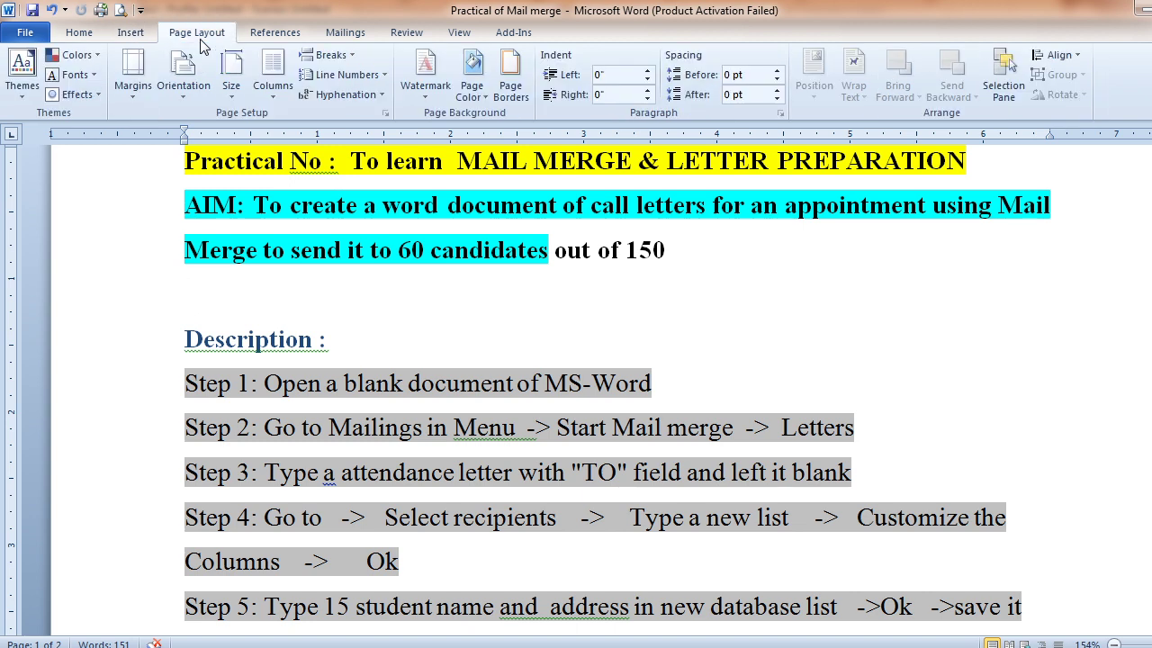
click(288, 41)
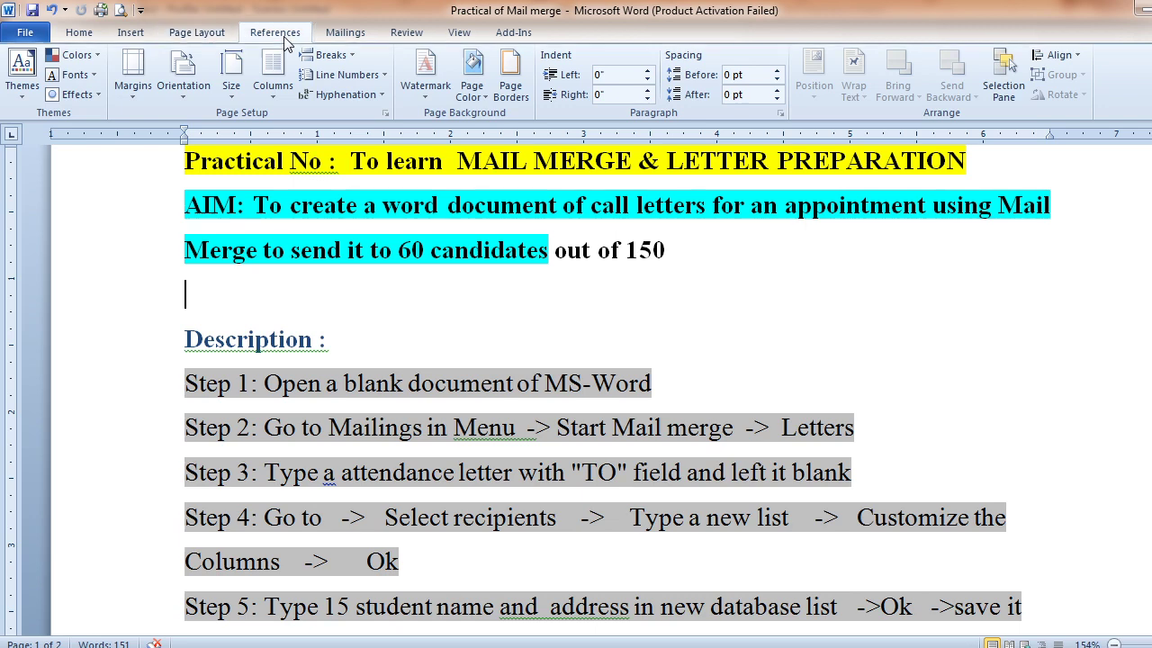
click(410, 36)
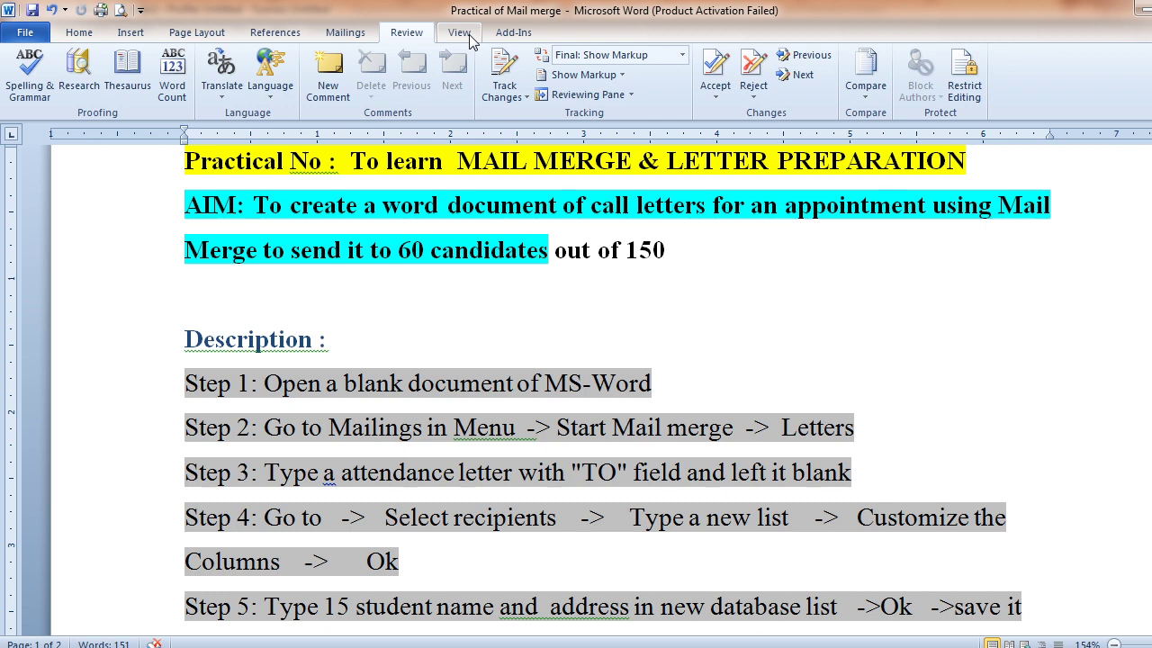
click(460, 34)
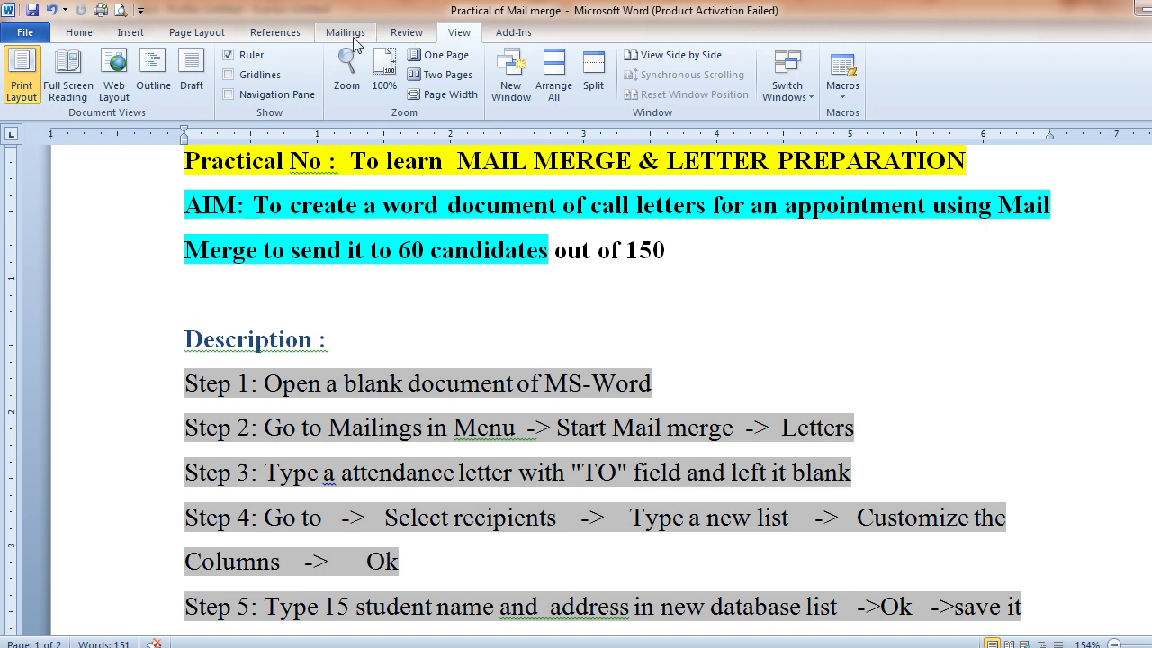
click(524, 41)
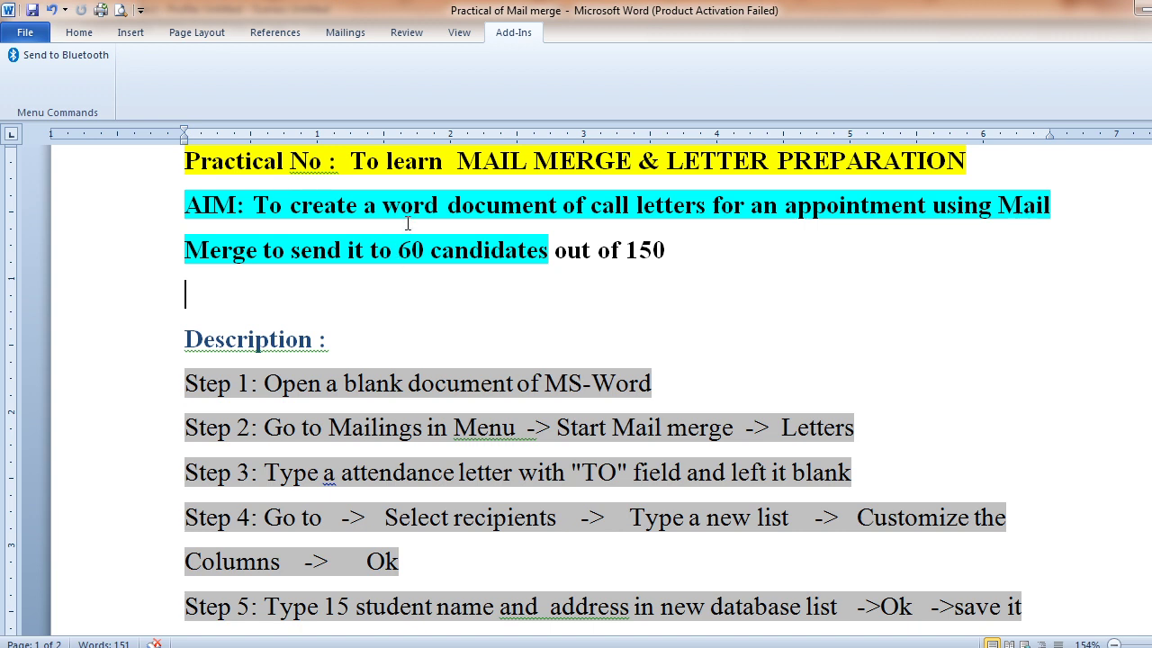
Bring up the Mailings commands and switch to the blank Document3 window
click(346, 32)
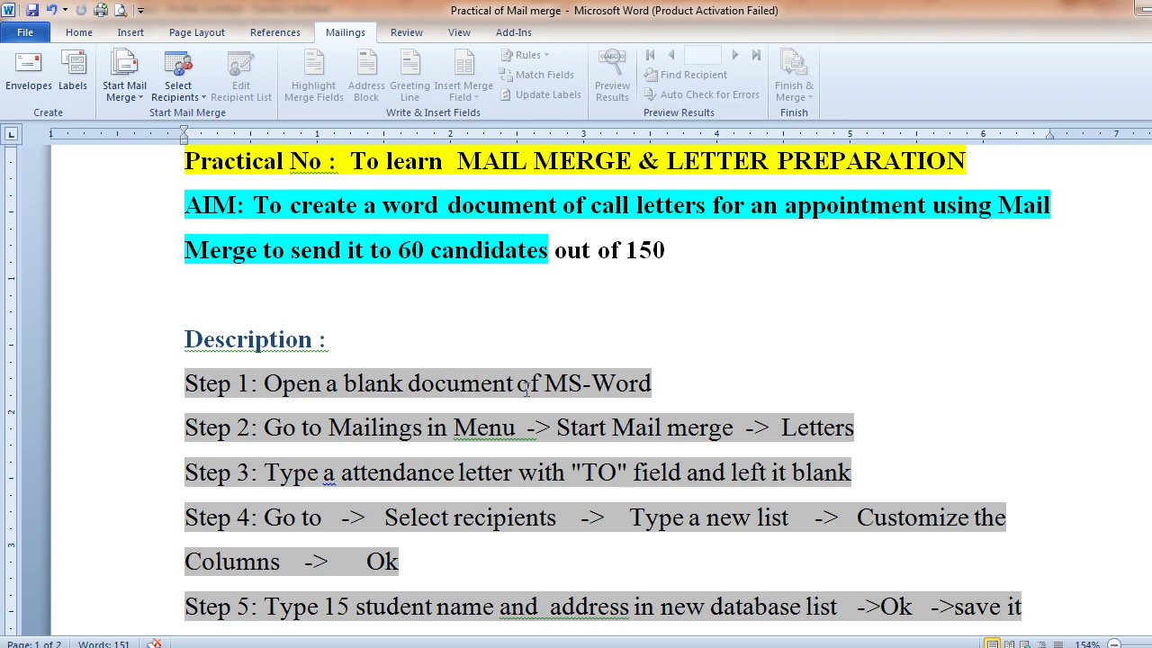
key(alt+Tab)
key(alt+Tab)
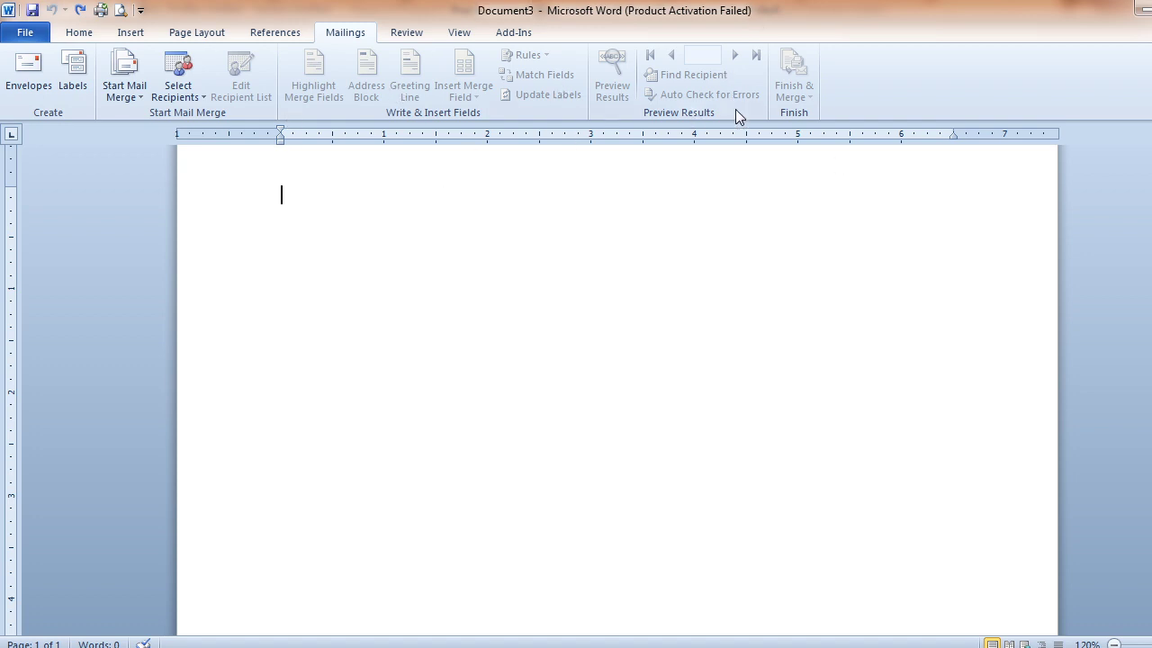
key(alt+Tab)
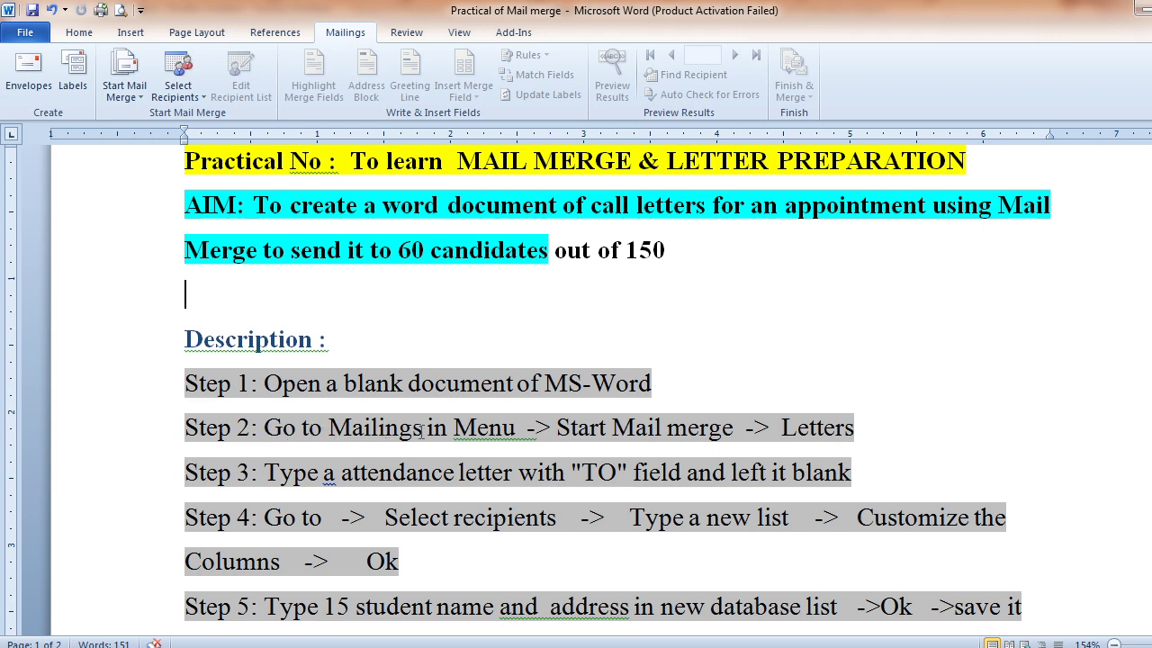
key(alt+Tab)
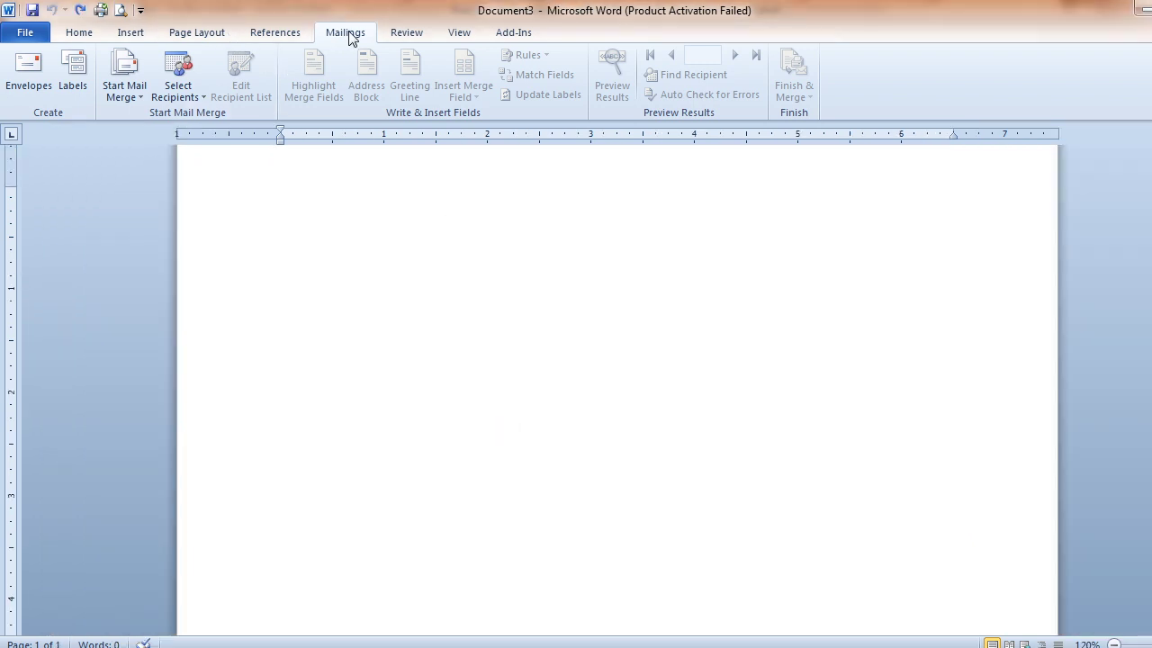
click(412, 36)
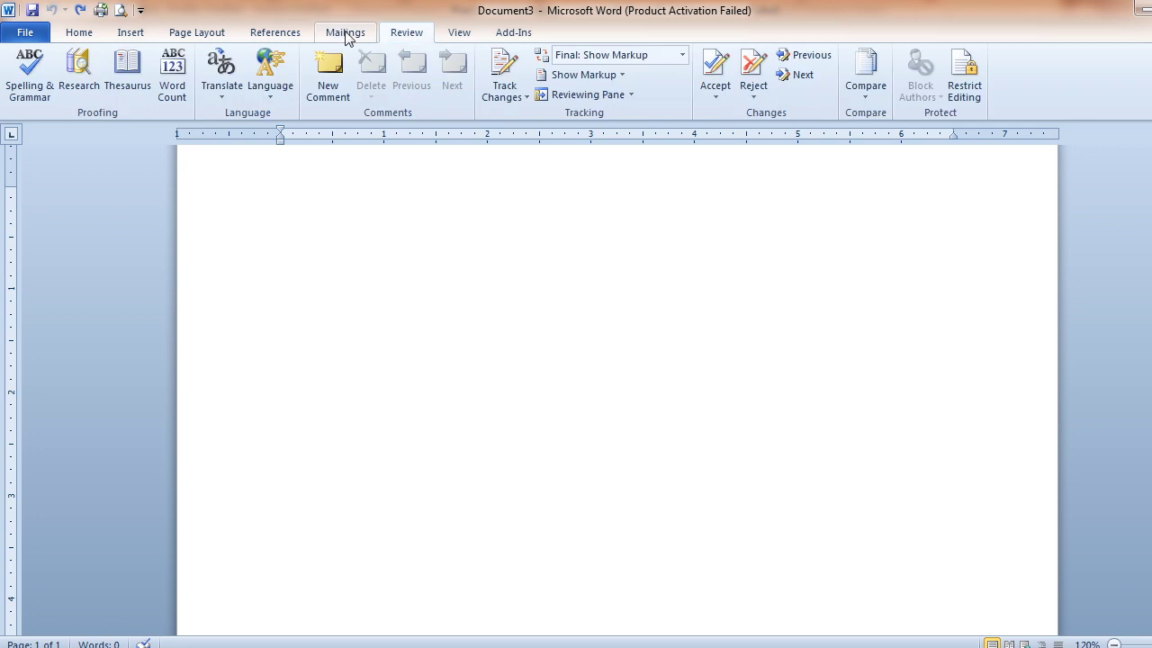
click(346, 36)
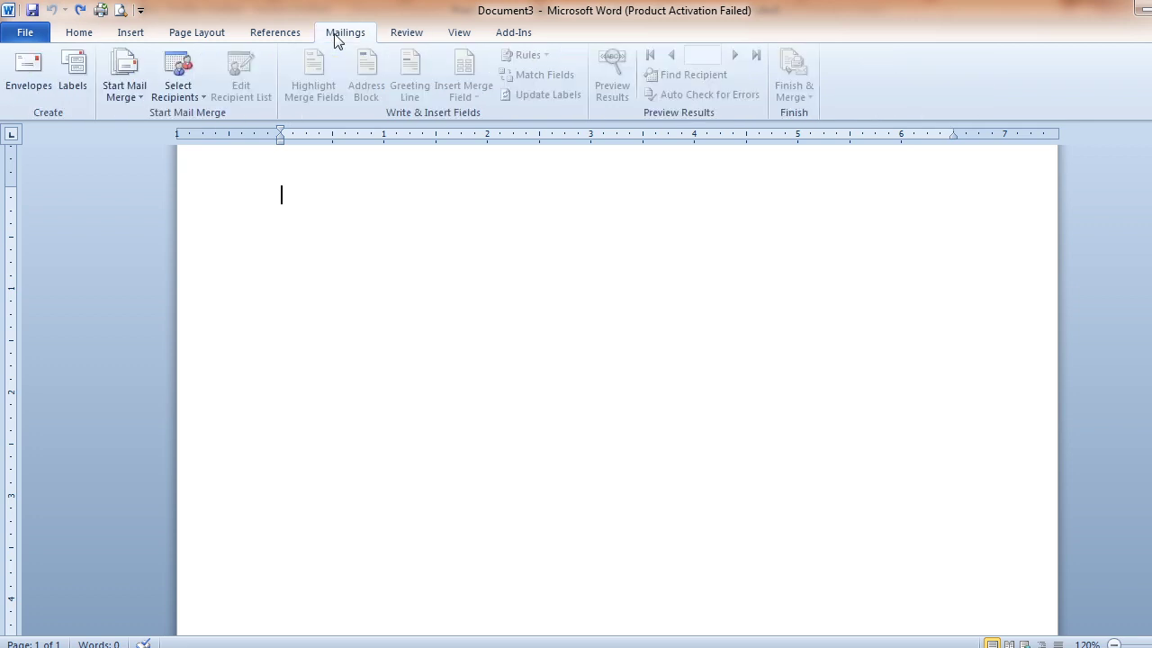
Start a Letters mail merge with Document3 as the main document
click(135, 94)
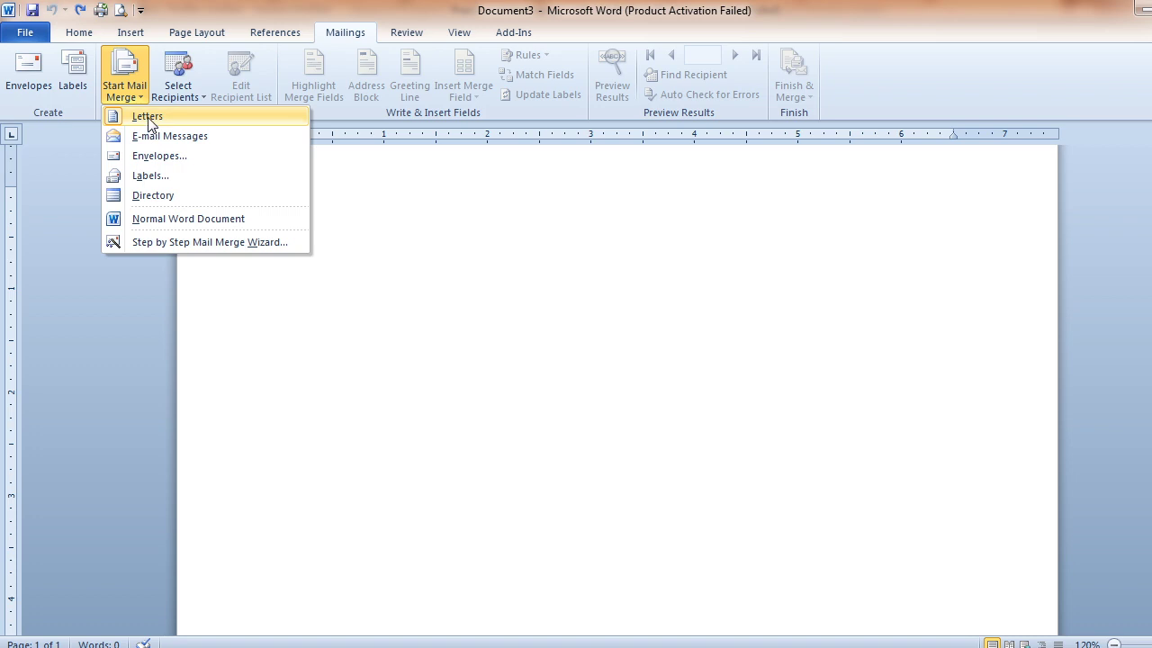
click(148, 118)
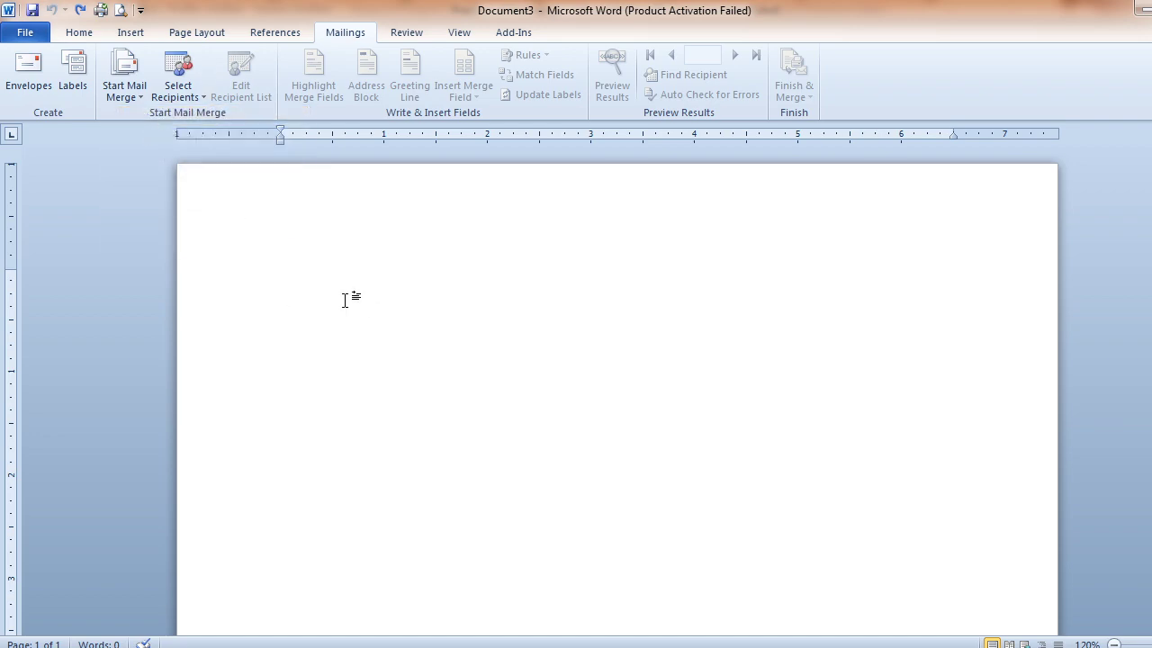
Paste the Marketing Manager appointment letter into Document3, leaving a blank line after 'To,'
text(To,    Good day!  After a thorough review of your resume and succeeding examination results, I am pleased to inform you that our company is offering you the position of Marketing Manager.  You shall begin your role on February 9th, 2021. The monthly salary for your position is 70,000Rs. This will be paid by check or direct deposit at the end of every month. The role will be considered exempt, which means that you shall not be eligible for overtime compensation.  Please take note that as a member of the company, you are expected to abide by the company bylaws as outlined in our employee handbook.  If you choose to accept this position, please ensure that the attached Employee Agreement Form and Procedures Compliance Form is filled out, signed, and returned to my office by February 4, 2021. We look forward to having you join our wonderful team.  Regards,  HR Manager, Springfield Limited)
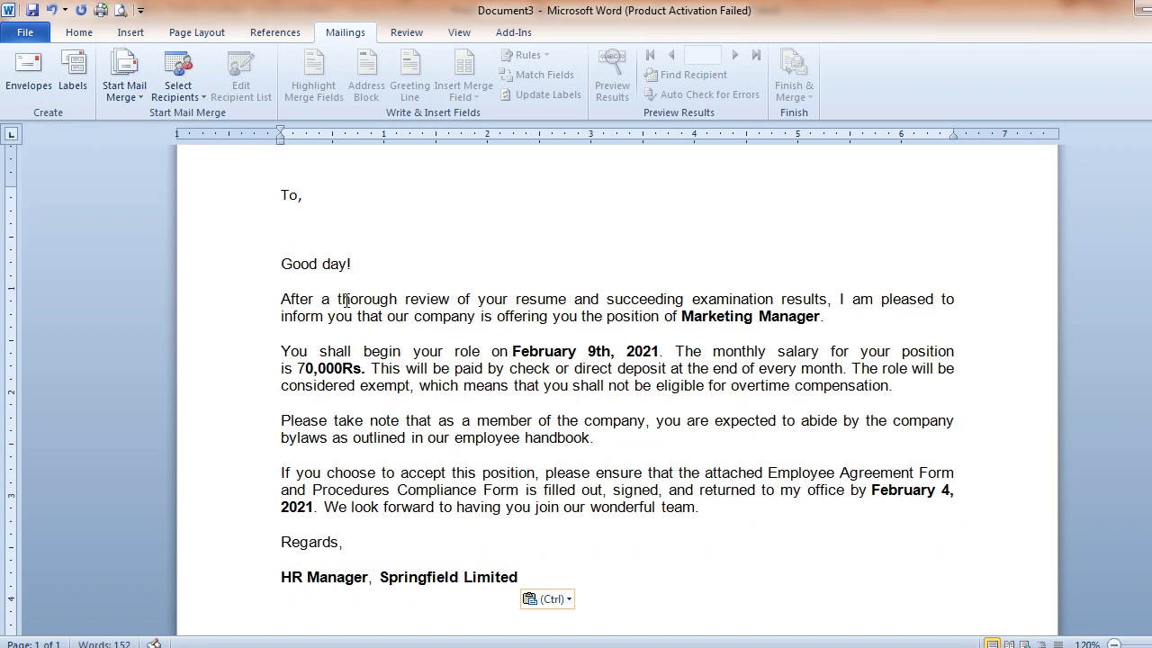
click(299, 195)
triple_click(292, 220)
click(304, 220)
key(Right)
key(Right)
key(Right)
key(Right)
key(Right)
key(Right)
key(Right)
key(Right)
key(Right)
key(Right)
key(Right)
key(Right)
key(Right)
key(Right)
key(Right)
key(Right)
key(Right)
key(Right)
key(Right)
key(Right)
key(Right)
key(Right)
key(Right)
key(Right)
key(Right)
key(Right)
key(Right)
key(Right)
key(Right)
key(Right)
key(Right)
key(Right)
key(Right)
key(Right)
key(Right)
key(Right)
key(Right)
key(Right)
key(Right)
key(Right)
key(Right)
key(Right)
key(Right)
key(Right)
key(Right)
key(Right)
key(Right)
key(Right)
key(Right)
key(Right)
key(Right)
key(Right)
key(Right)
key(Right)
key(Right)
key(Right)
key(Right)
key(Right)
key(Right)
key(Right)
key(Right)
key(Right)
key(Right)
key(Right)
key(Right)
key(Right)
key(Right)
key(Right)
key(Right)
key(Right)
key(Right)
key(Down)
key(Down)
key(Right)
key(Right)
key(Right)
key(Right)
key(Right)
key(Right)
key(Right)
key(Right)
key(Right)
key(Right)
key(Right)
key(Right)
key(Right)
key(Right)
key(Right)
key(Right)
key(Right)
key(Right)
key(Right)
key(Right)
key(Right)
key(Right)
key(Right)
key(Right)
key(Right)
key(Right)
key(Right)
key(Right)
key(Right)
key(Right)
key(Right)
key(Right)
key(Right)
key(Right)
key(Right)
key(Right)
key(Right)
key(Right)
key(Right)
key(Right)
key(Right)
key(Right)
key(Right)
key(Right)
key(Right)
key(Right)
key(Right)
key(Right)
key(Right)
key(Right)
key(Right)
key(Right)
key(Right)
key(Right)
key(Right)
key(Right)
key(Right)
key(Right)
key(Right)
key(Right)
key(Right)
key(Right)
key(Right)
key(Right)
key(Right)
key(Right)
key(Right)
key(Right)
key(Right)
key(Right)
key(Right)
key(Right)
key(Right)
key(Right)
key(Right)
key(Right)
key(Right)
key(Right)
key(Right)
key(Right)
key(Right)
key(Right)
key(Right)
key(Right)
key(Right)
key(Right)
key(Right)
key(Right)
key(Right)
key(Right)
key(Right)
key(Right)
key(Right)
key(Right)
key(Right)
key(Right)
key(Right)
key(Right)
key(Right)
key(Right)
key(Right)
key(Right)
key(Right)
key(Right)
key(Right)
key(Right)
key(Right)
key(Right)
key(Right)
key(Right)
key(Right)
key(Right)
key(Right)
key(Right)
key(Right)
key(Right)
key(Right)
key(Right)
key(Right)
key(Right)
key(Right)
key(Right)
key(Right)
key(Right)
key(Right)
key(Right)
key(Right)
key(Right)
key(Right)
key(Right)
key(Right)
key(Right)
key(Right)
key(Right)
key(Right)
key(Right)
key(Right)
key(Right)
key(Right)
key(Right)
key(Right)
key(Right)
key(Right)
key(Right)
key(Right)
key(Right)
key(Right)
key(Right)
key(Right)
key(Right)
key(Down)
key(Down)
key(Down)
key(Down)
key(Down)
key(Down)
key(Down)
key(Right)
key(Right)
key(Right)
key(Right)
key(Right)
key(Right)
key(Right)
key(Right)
key(Right)
key(Right)
key(Right)
key(Right)
key(Right)
key(Right)
key(Right)
key(Right)
key(Right)
key(Right)
key(Right)
key(Right)
key(Right)
key(Right)
key(Right)
key(Right)
key(Right)
key(Right)
key(Right)
key(Right)
key(Right)
key(Right)
Check the practical's Step 4 recipient-list instructions, then return to Document3's Select Recipients
key(alt+Tab)
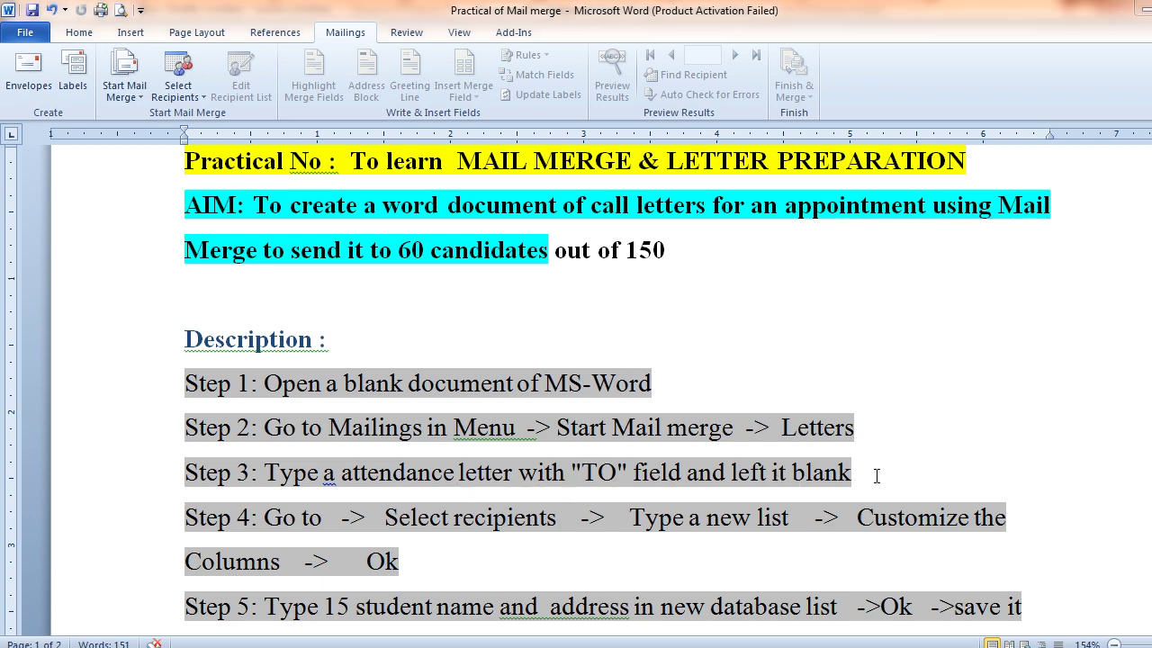
key(alt+Tab)
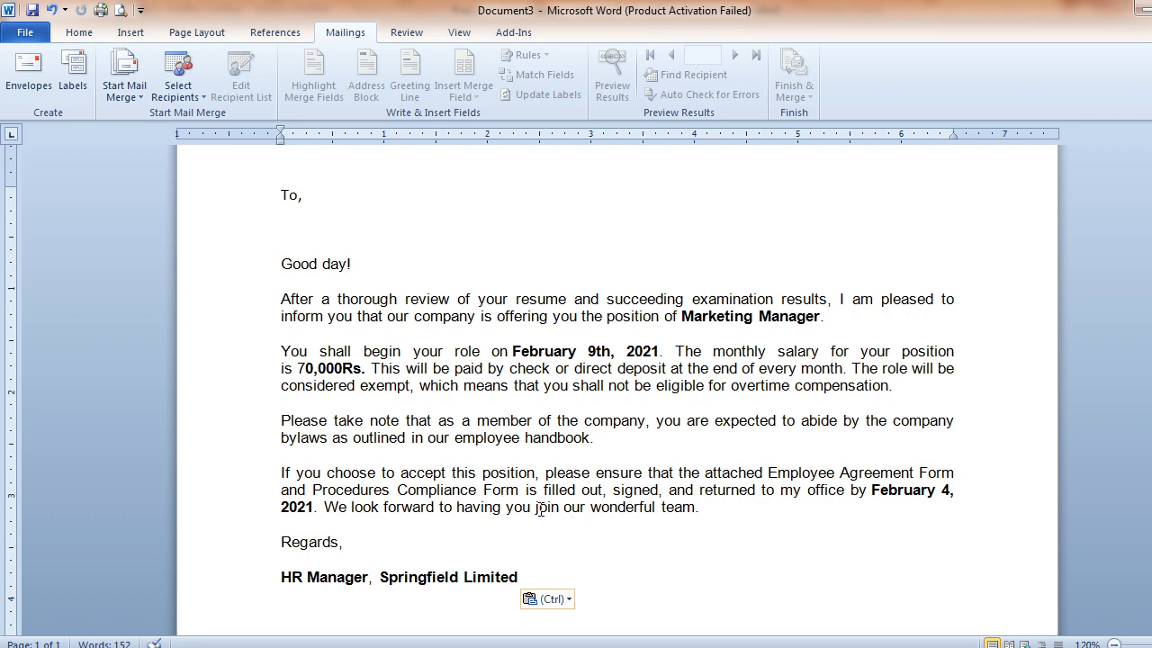
key(alt+Tab)
click(259, 517)
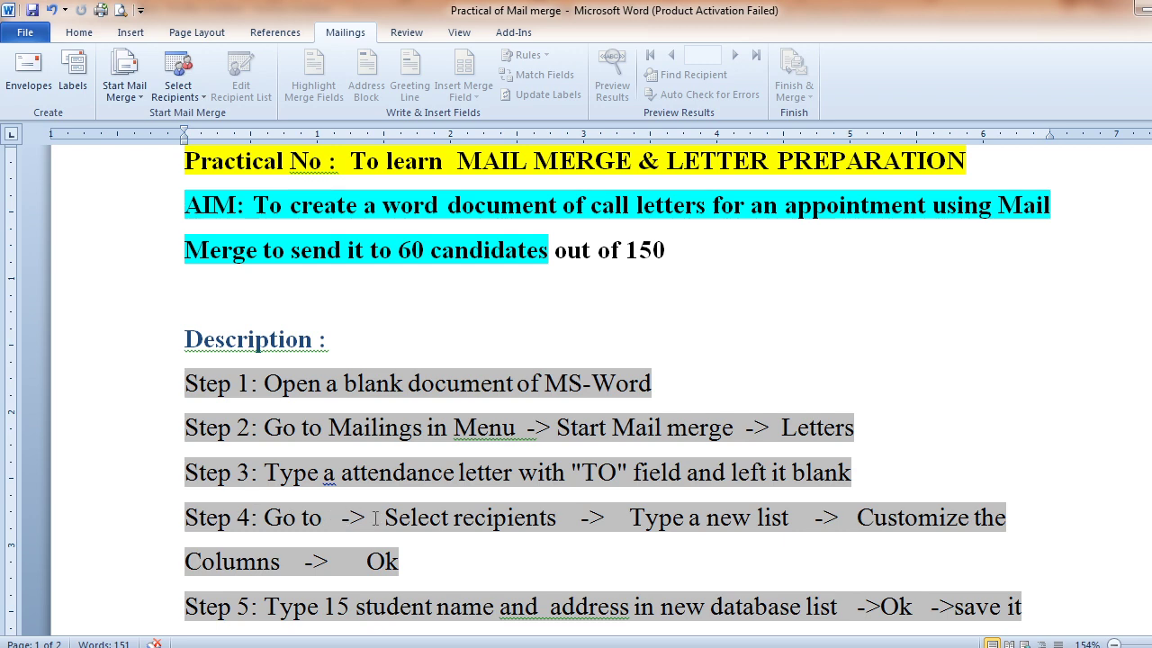
key(alt+Tab)
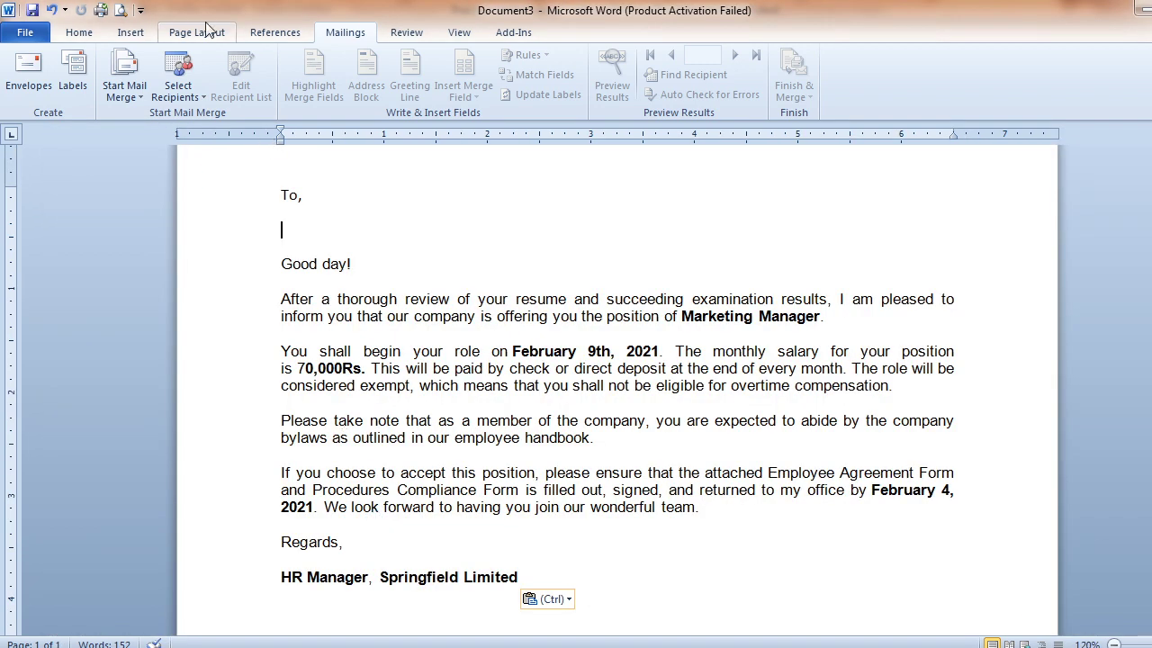
click(183, 80)
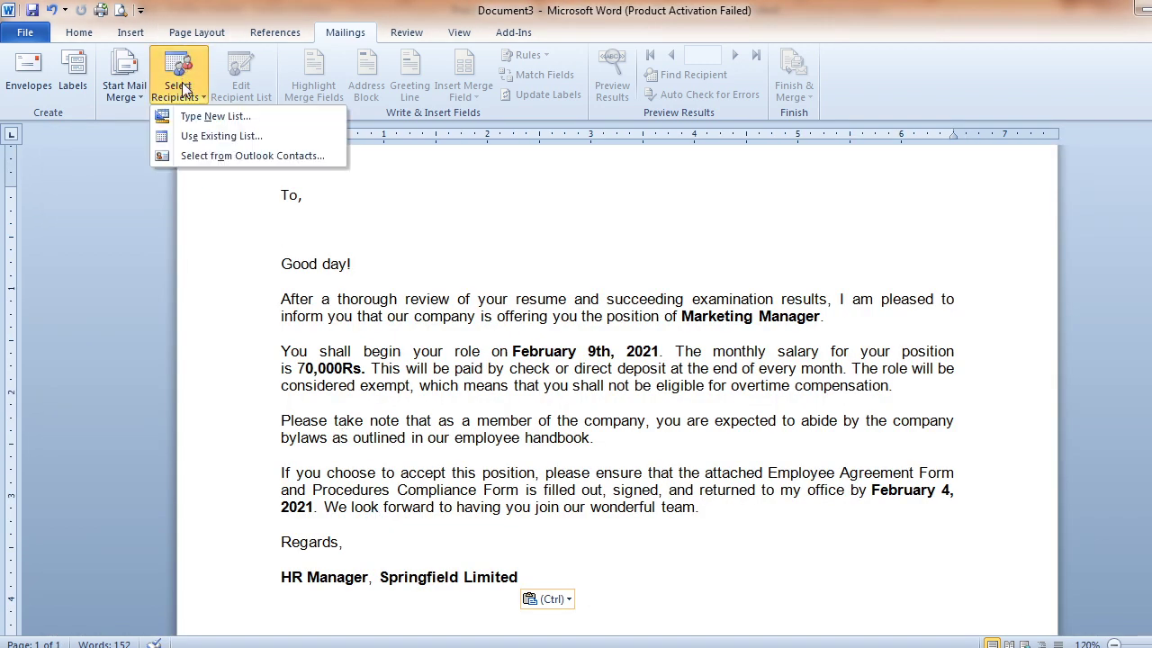
Choose Type New List to create a brand-new recipient address list
click(222, 120)
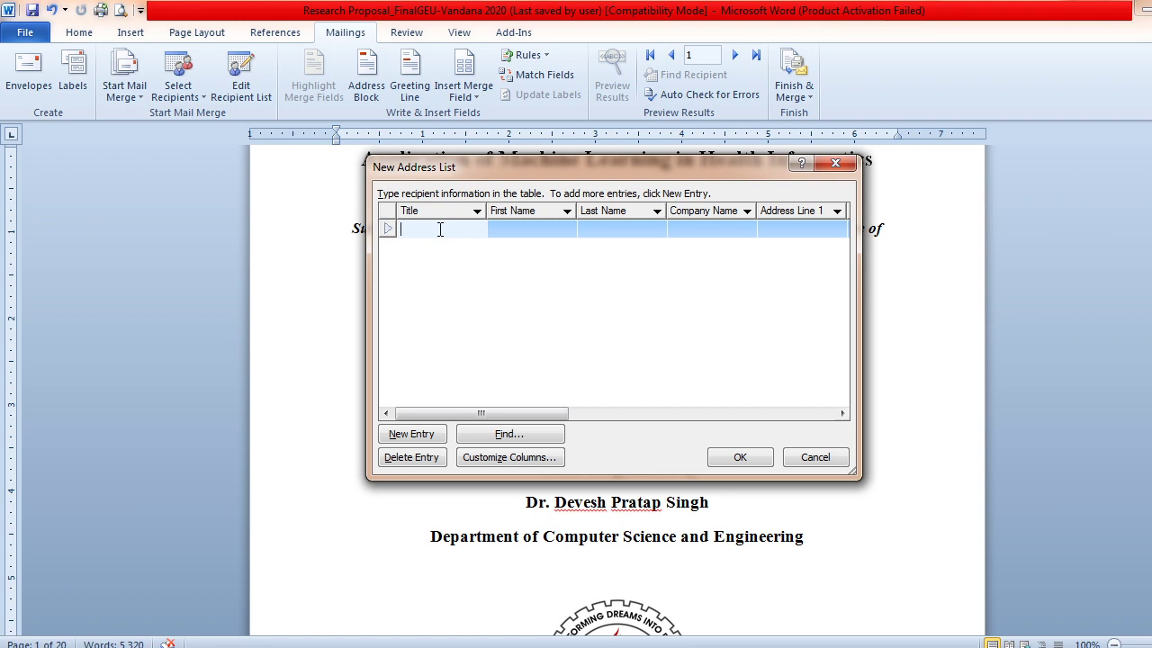
Enter the first recipient: title Mr., first and last name, and Delhi as Address Line 1
text(Mr.)
click(548, 228)
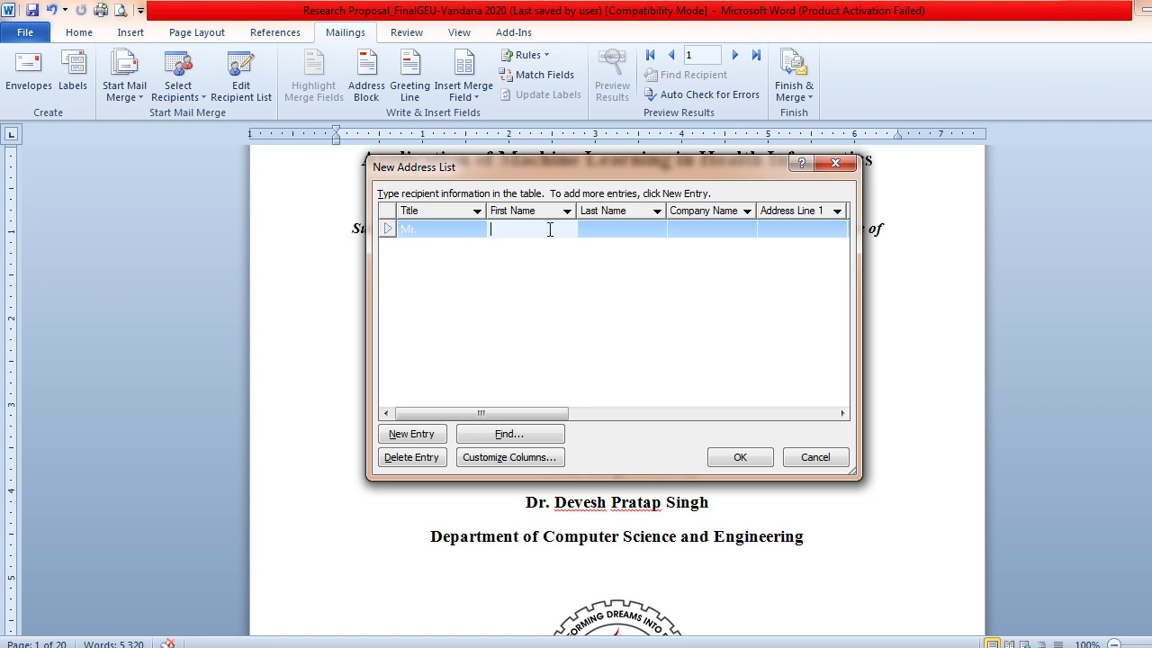
key(Tab)
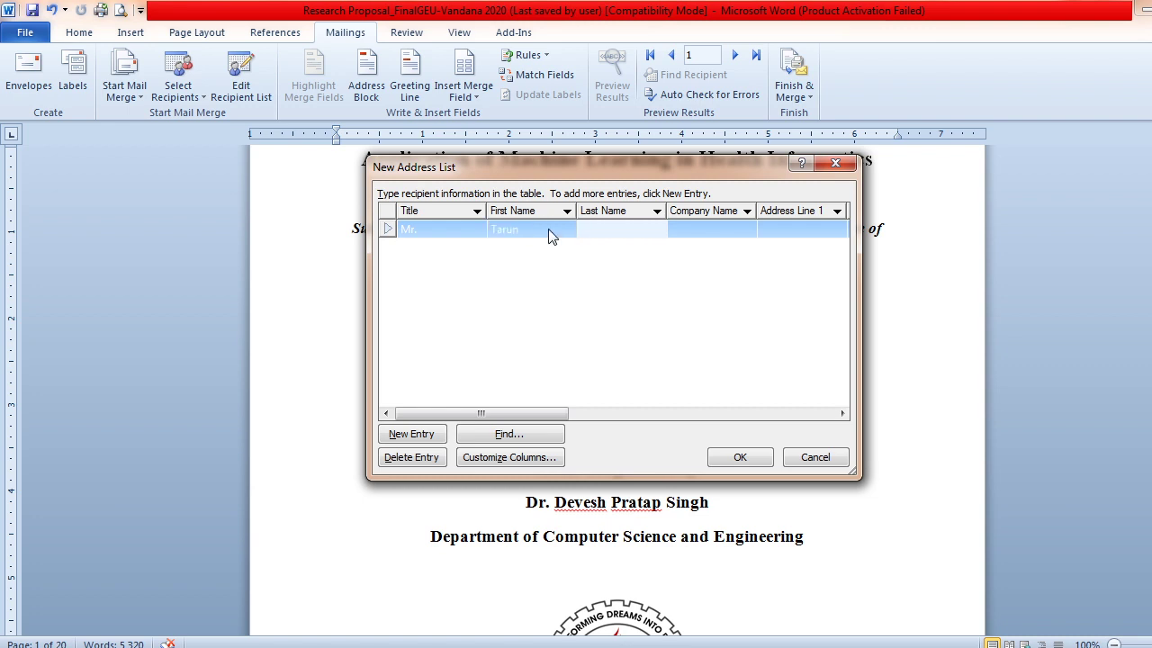
click(792, 227)
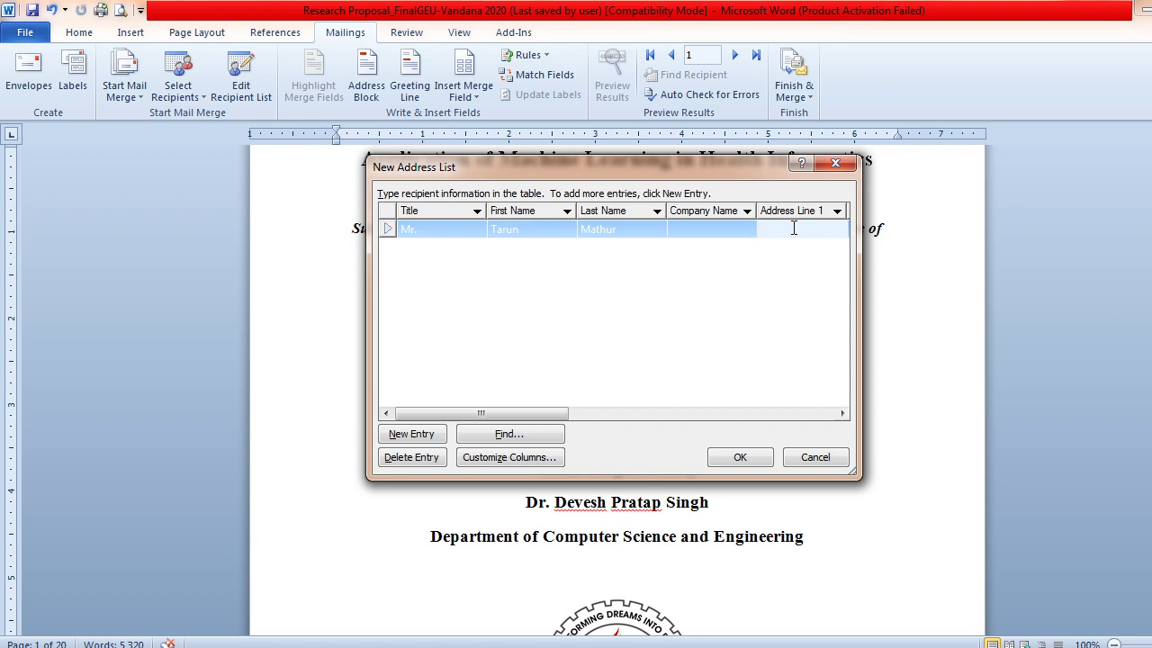
text(Delhi)
click(842, 414)
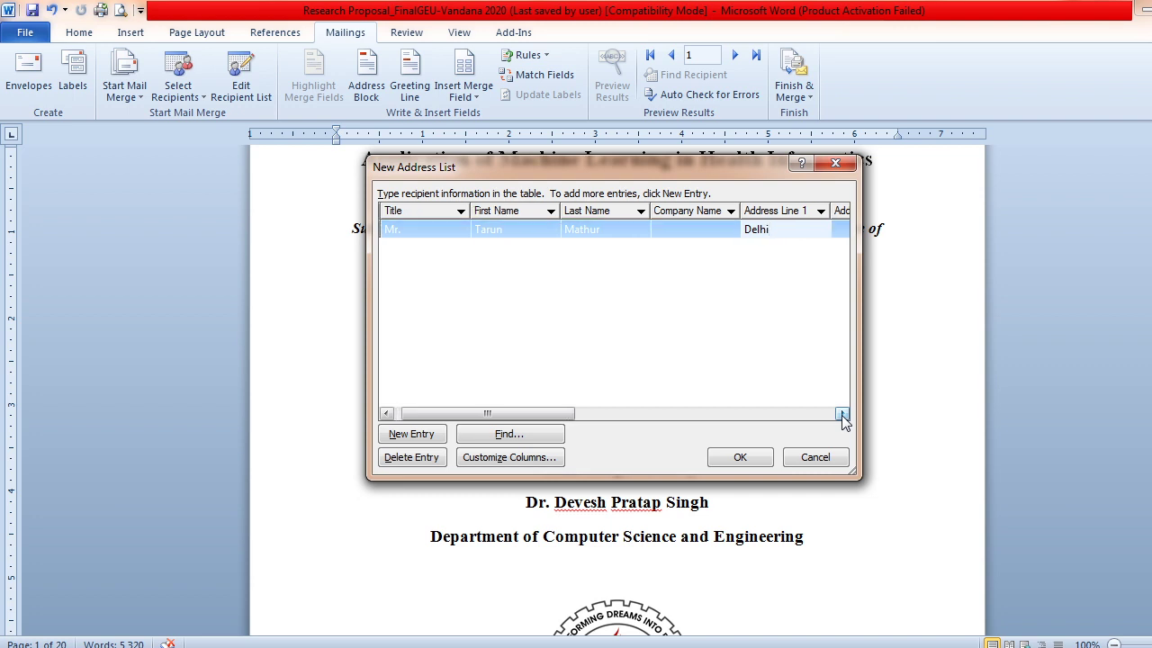
click(842, 414)
click(842, 414)
click(842, 413)
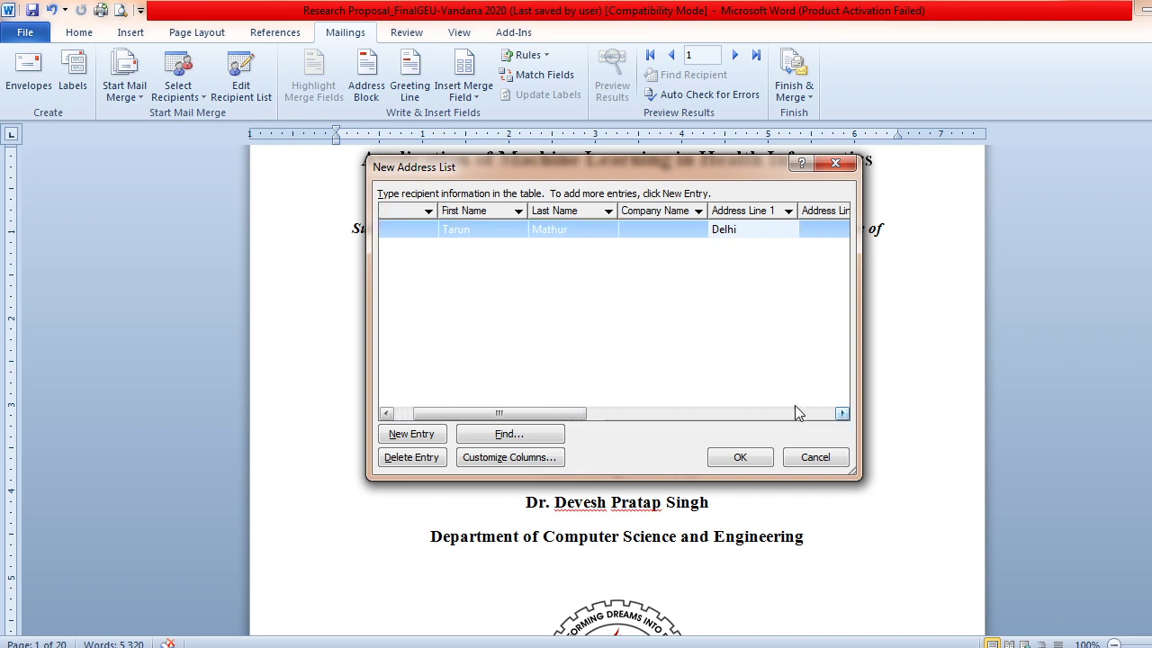
drag(545, 414, 435, 418)
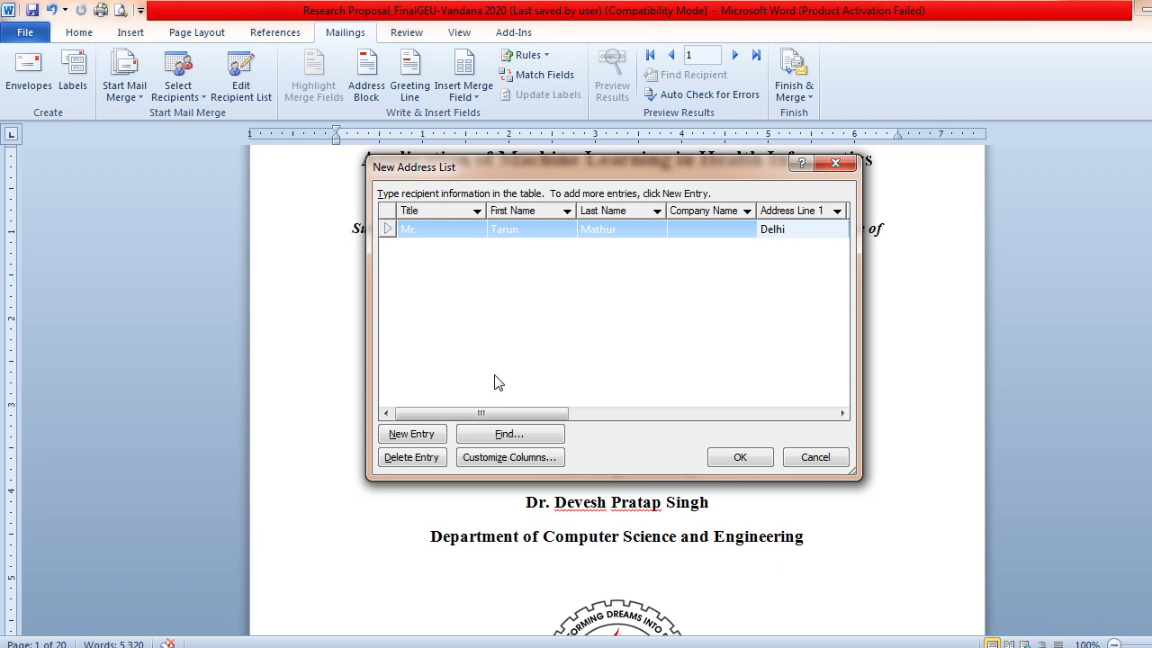
Add a second recipient with title Mr., first and last name, and city Chandigarh
click(413, 436)
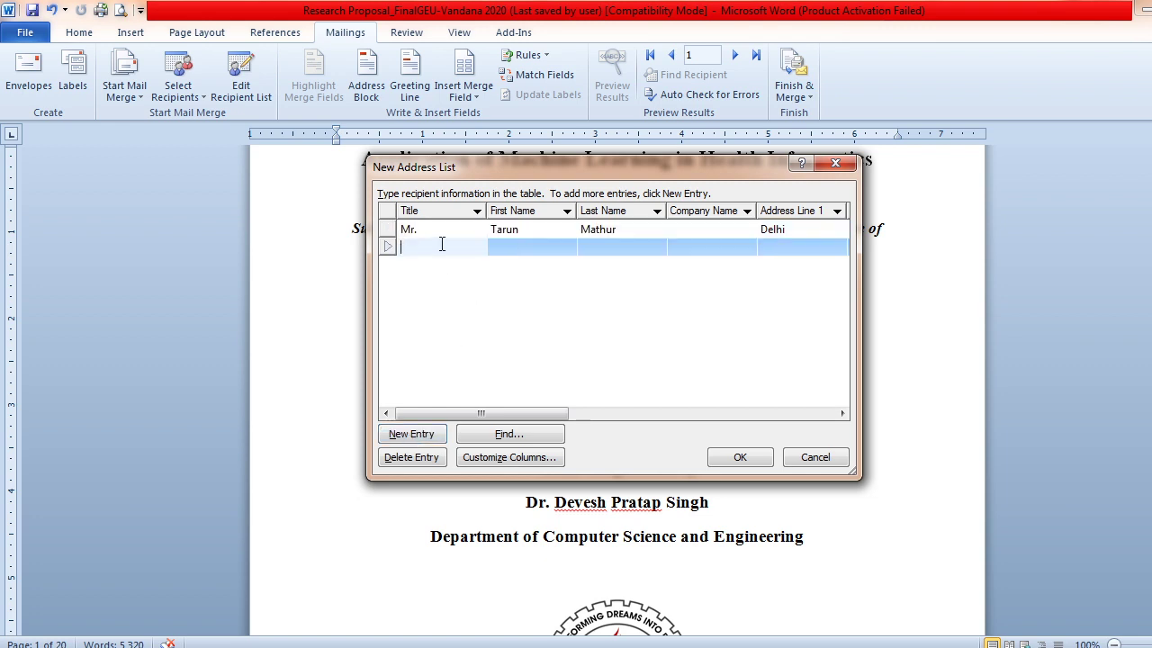
text(Mr.)
key(Tab)
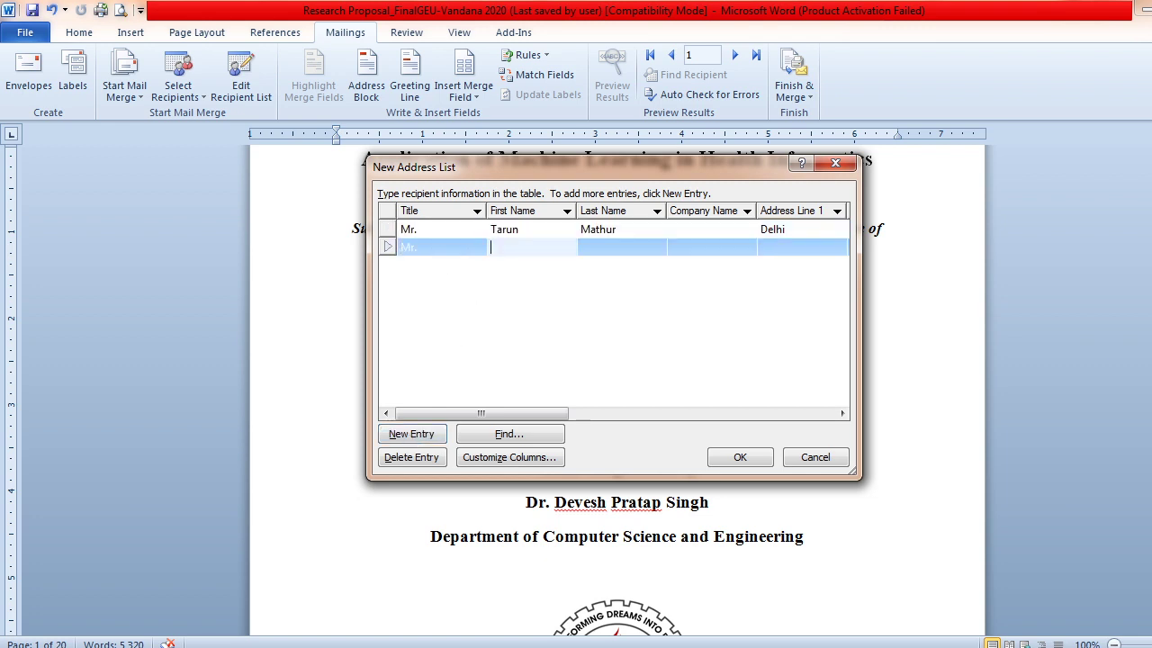
key(Tab)
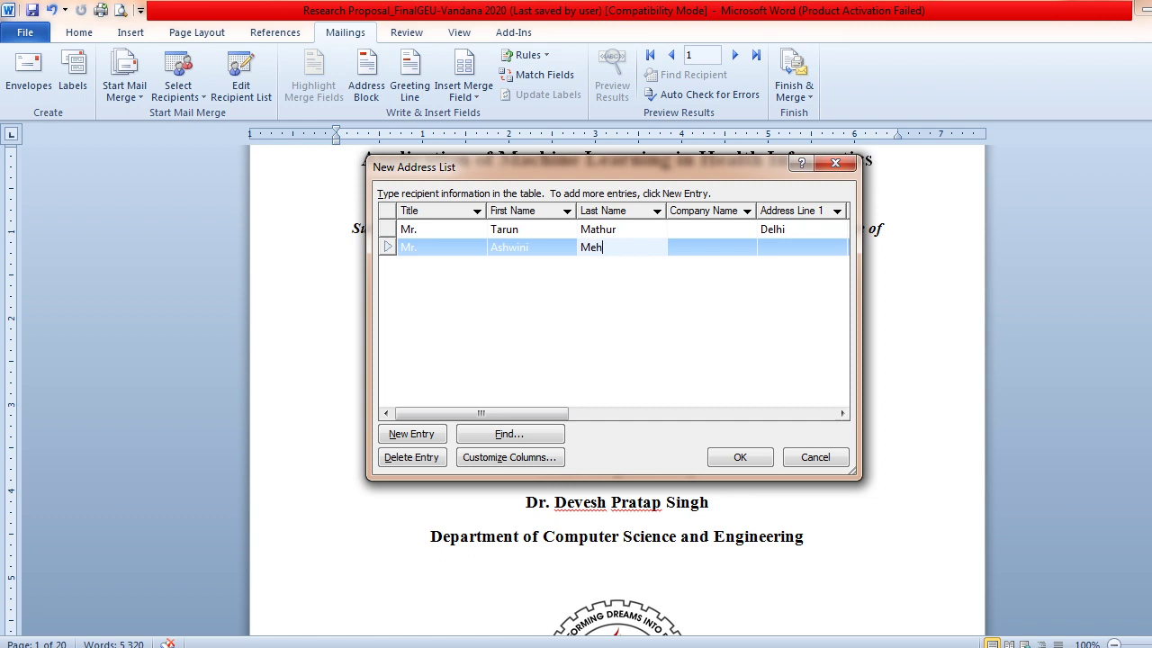
click(807, 247)
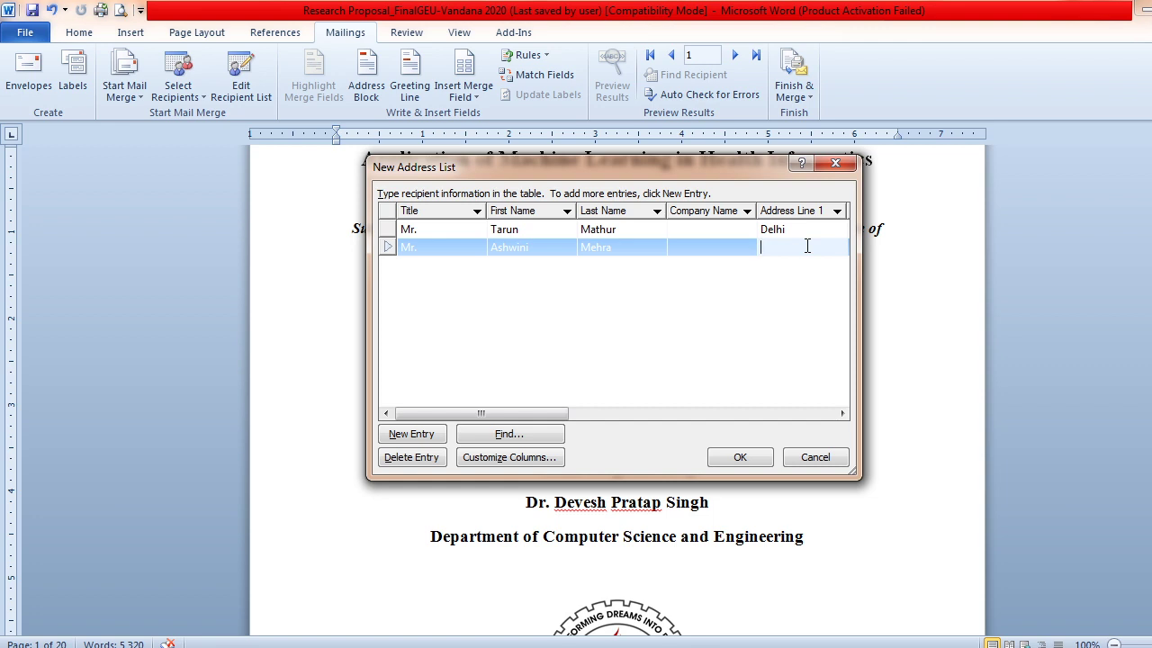
text(Chandigarh)
Add a third recipient with title Ms., first and last name, and city Dehradun
click(415, 436)
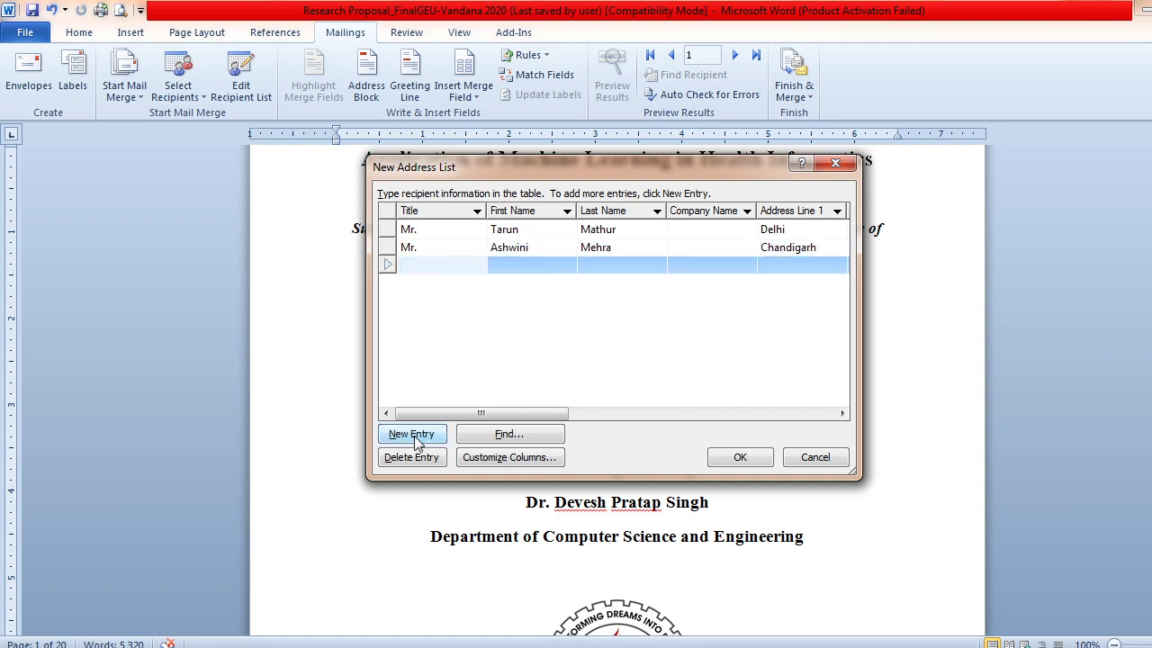
text(Ms.)
key(Tab)
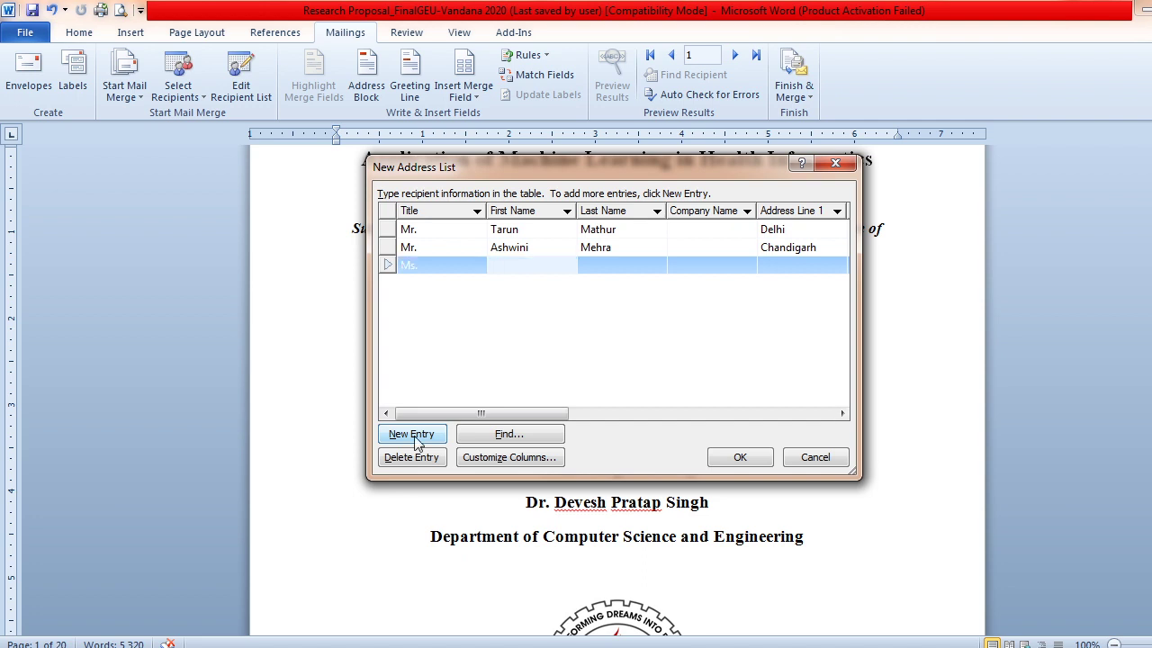
key(Tab)
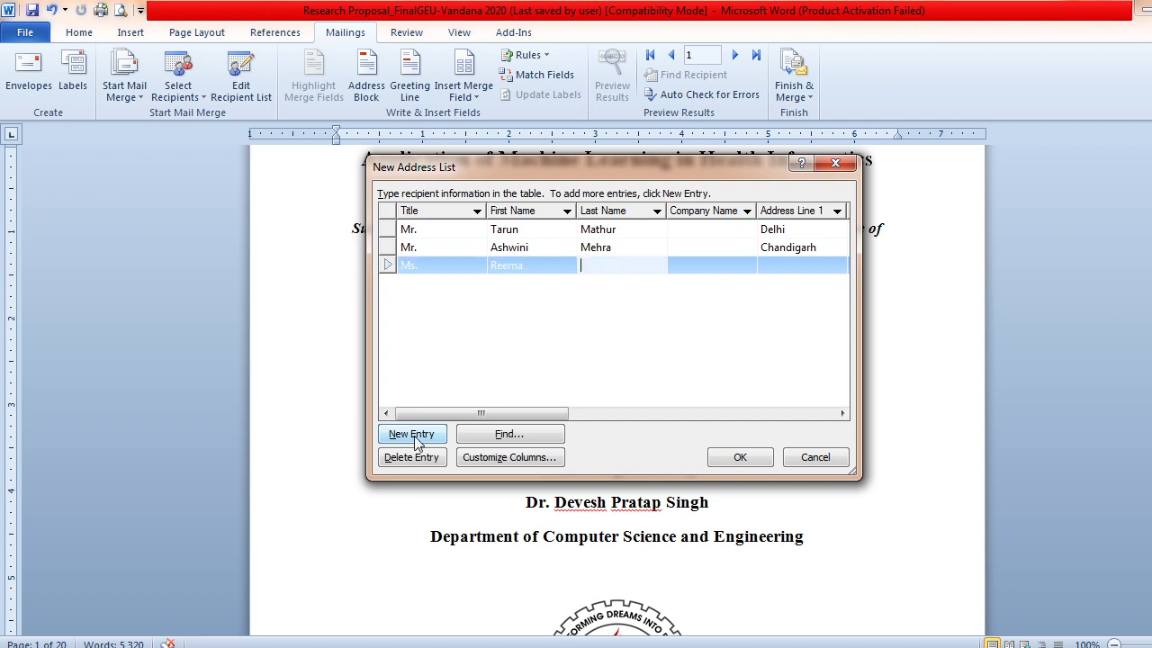
key(Tab)
key(Tab)
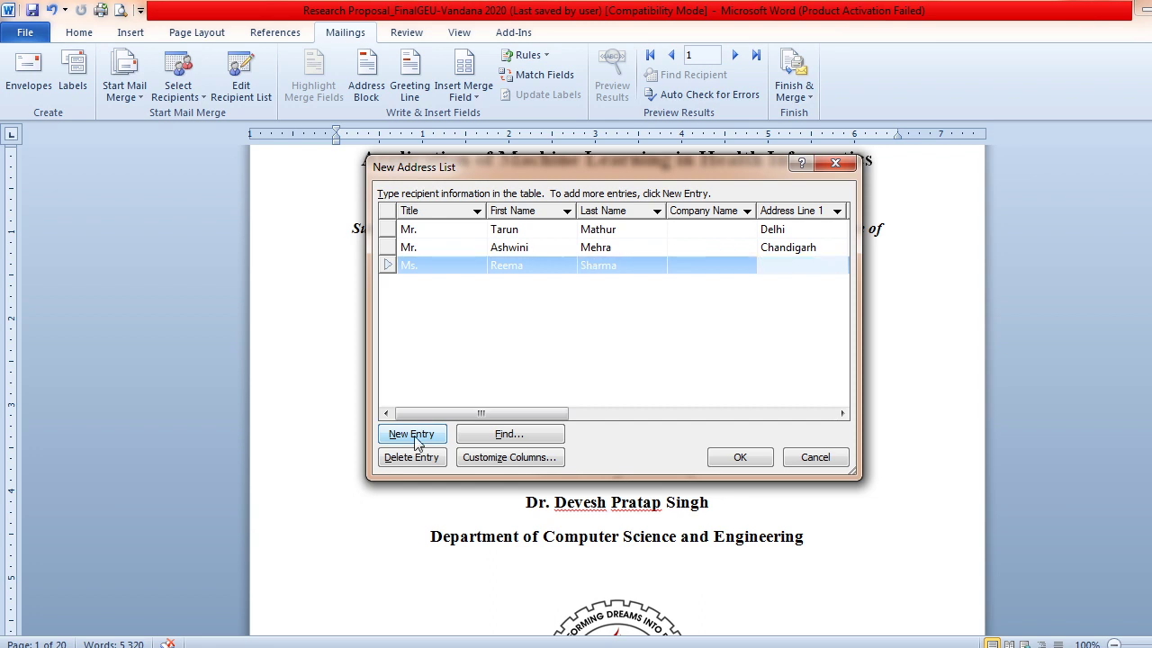
text(Dehradun)
key(Tab)
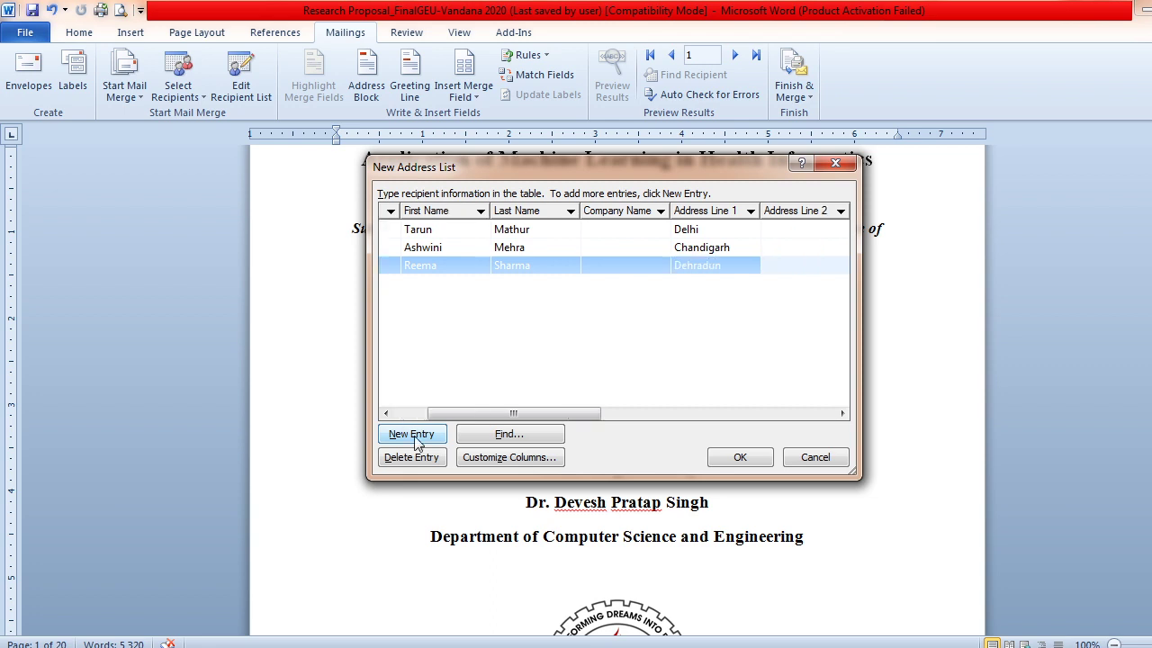
drag(483, 414, 451, 414)
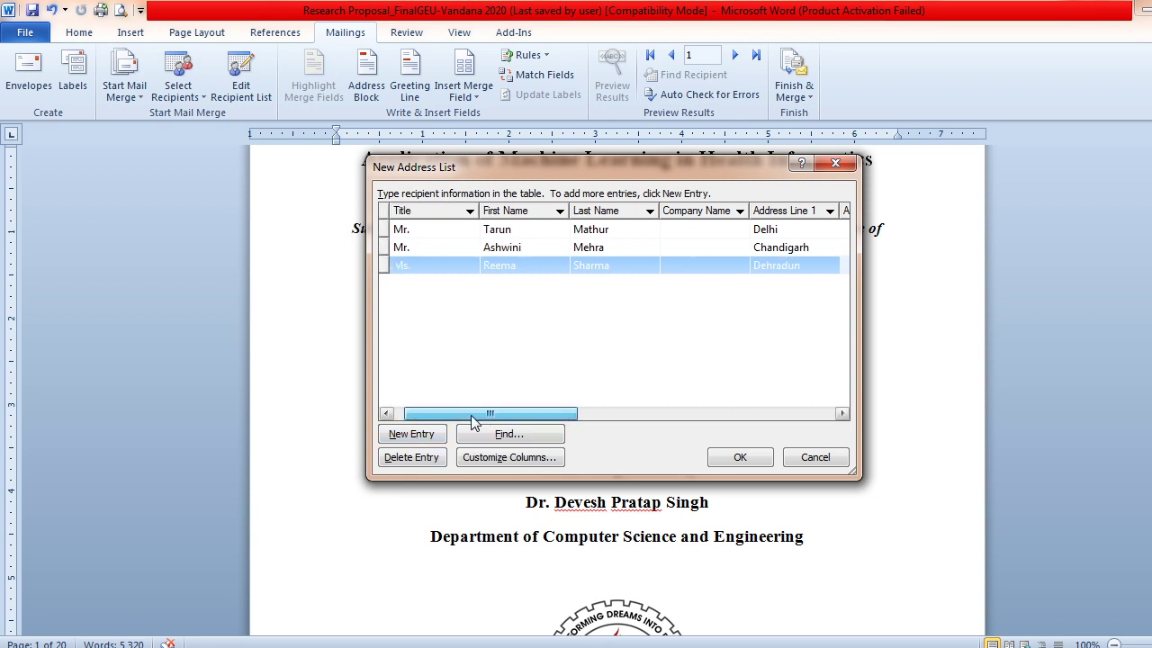
Add a fourth recipient with title Ms., first and last name, city Delhi, plus a blank row
click(411, 435)
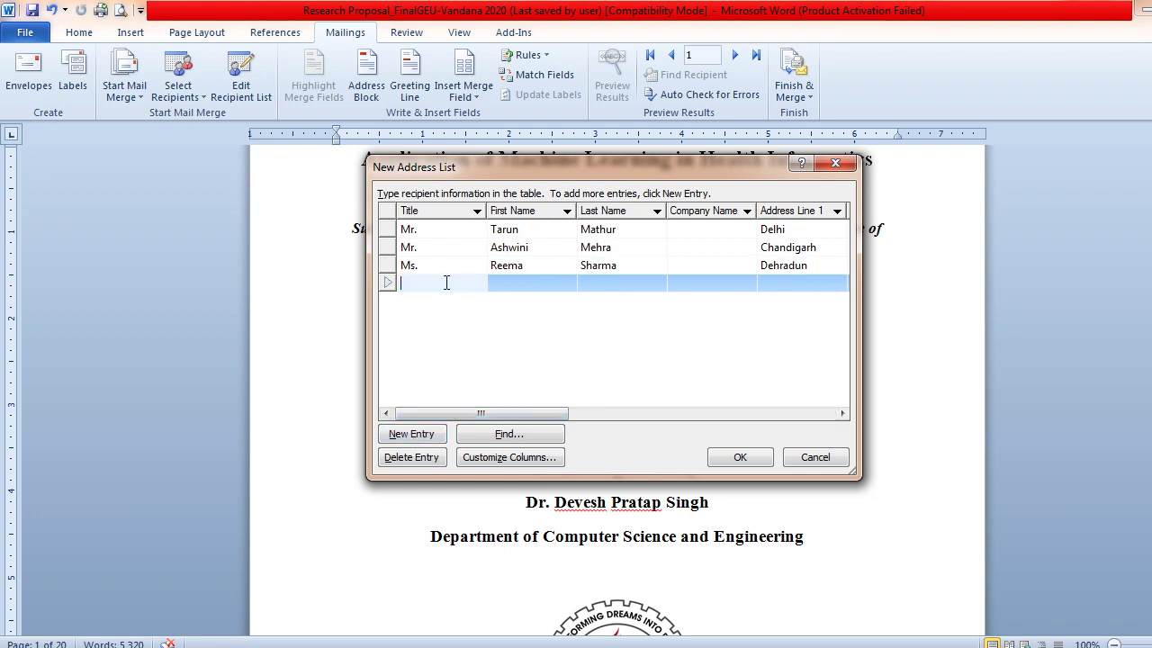
text(Ms.)
key(Tab)
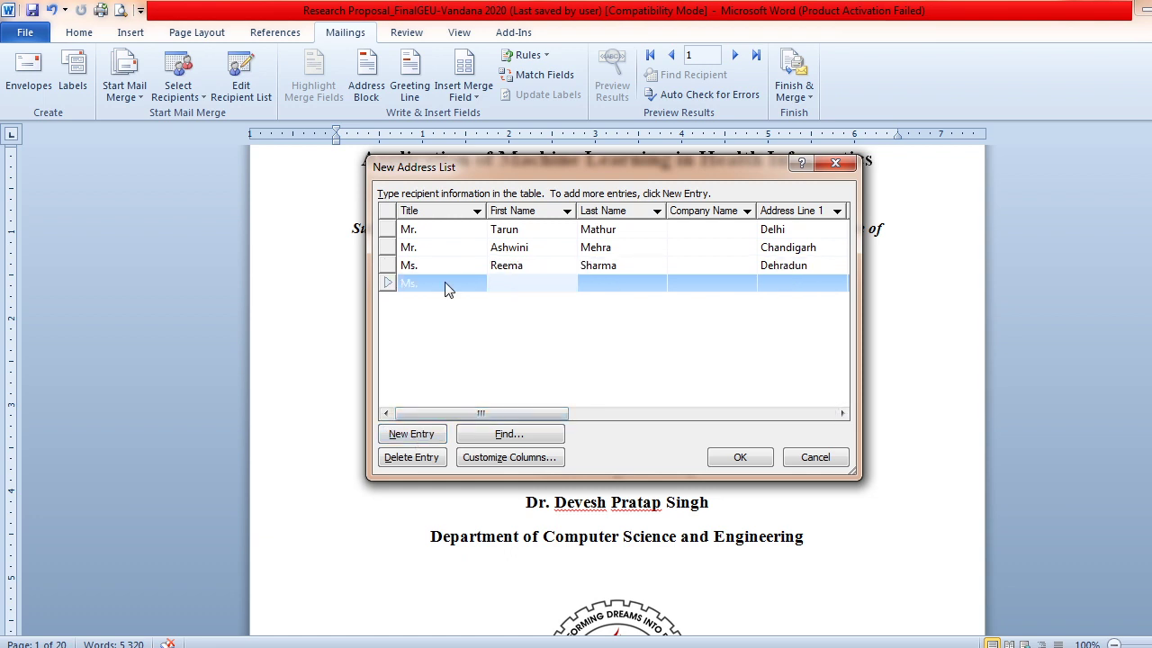
key(Tab)
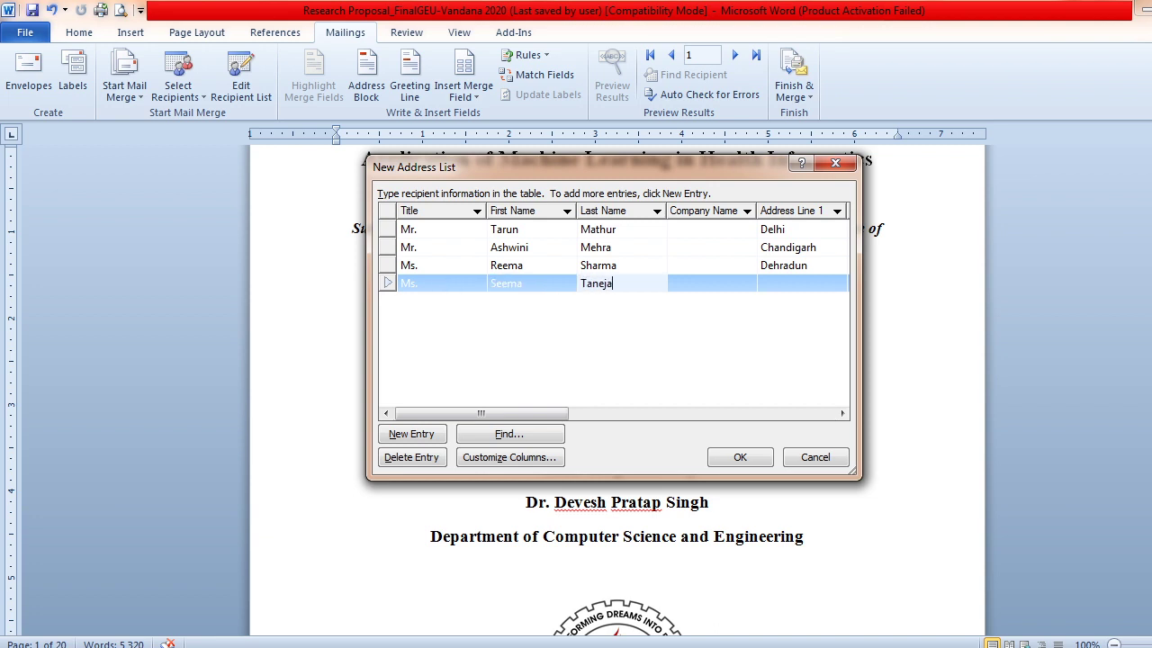
key(Tab)
key(Tab)
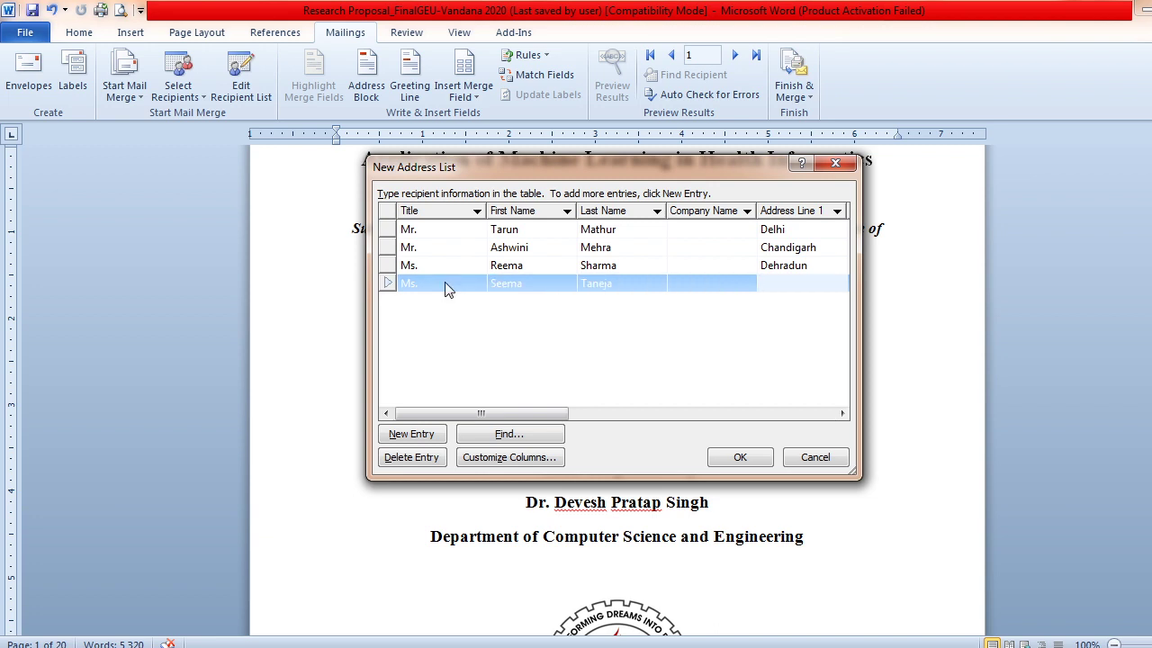
text(Delhi)
key(Tab)
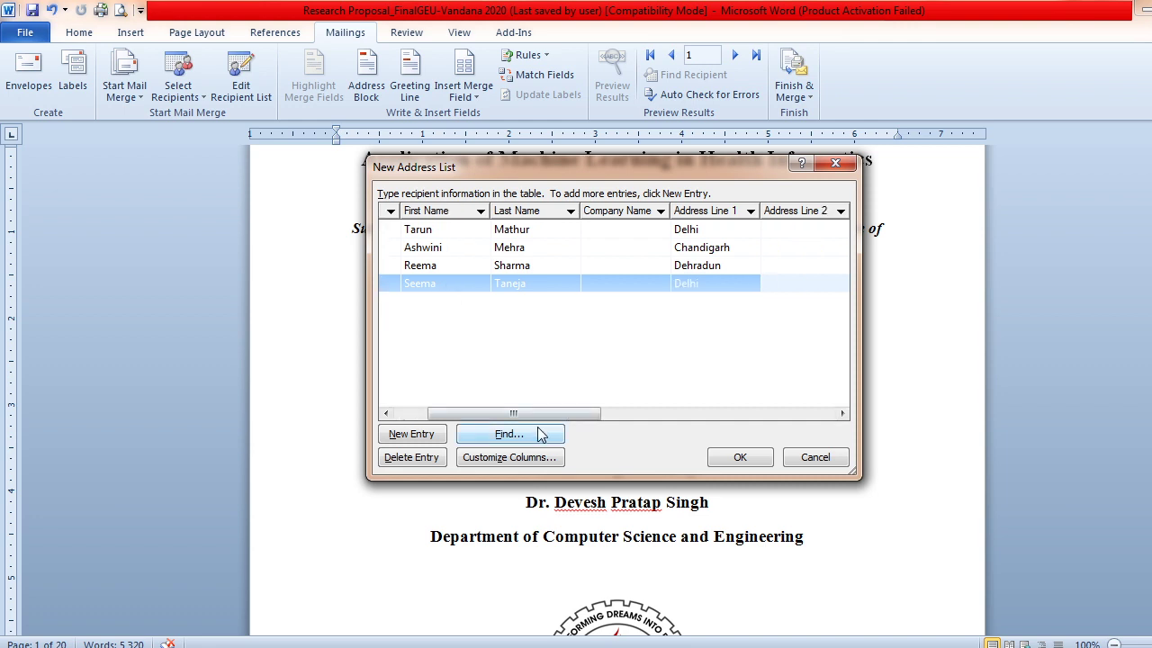
drag(540, 414, 421, 416)
click(414, 435)
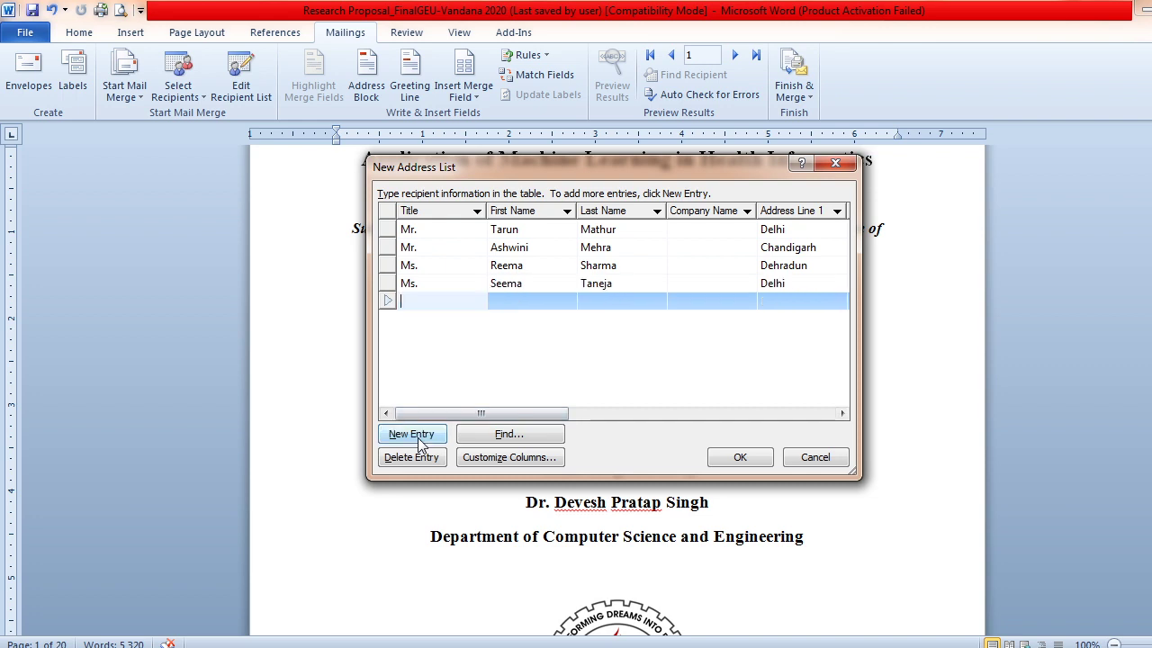
Fill the fifth recipient with title Mr., first and last name, and city Gurgaon
text(Mr.)
key(Tab)
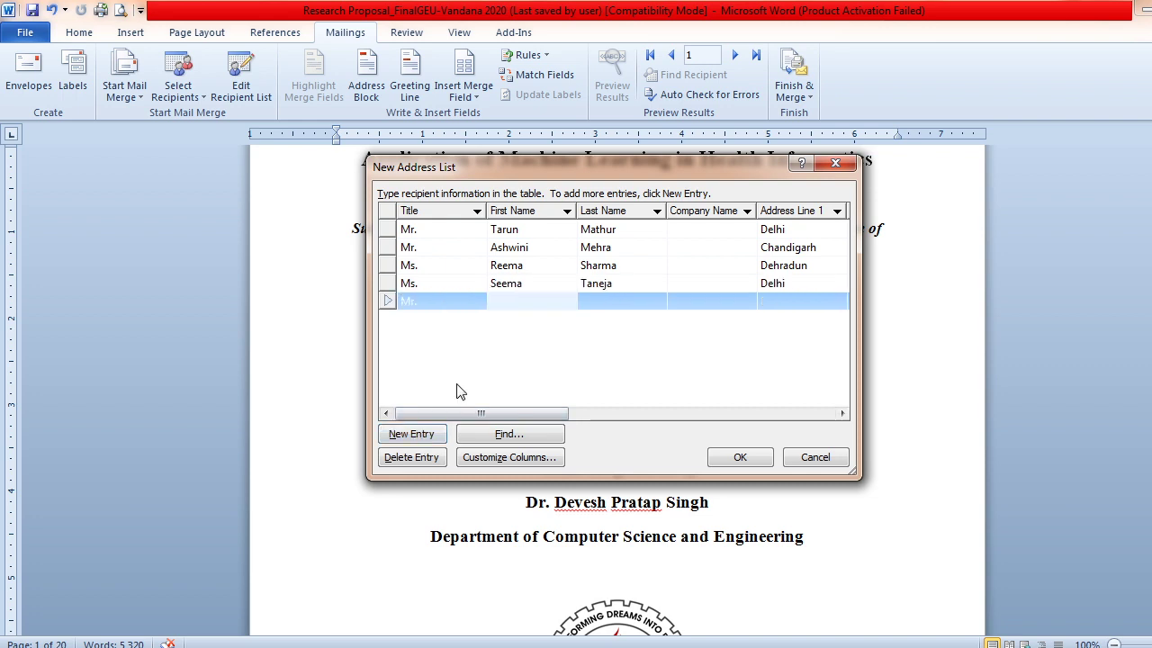
key(Tab)
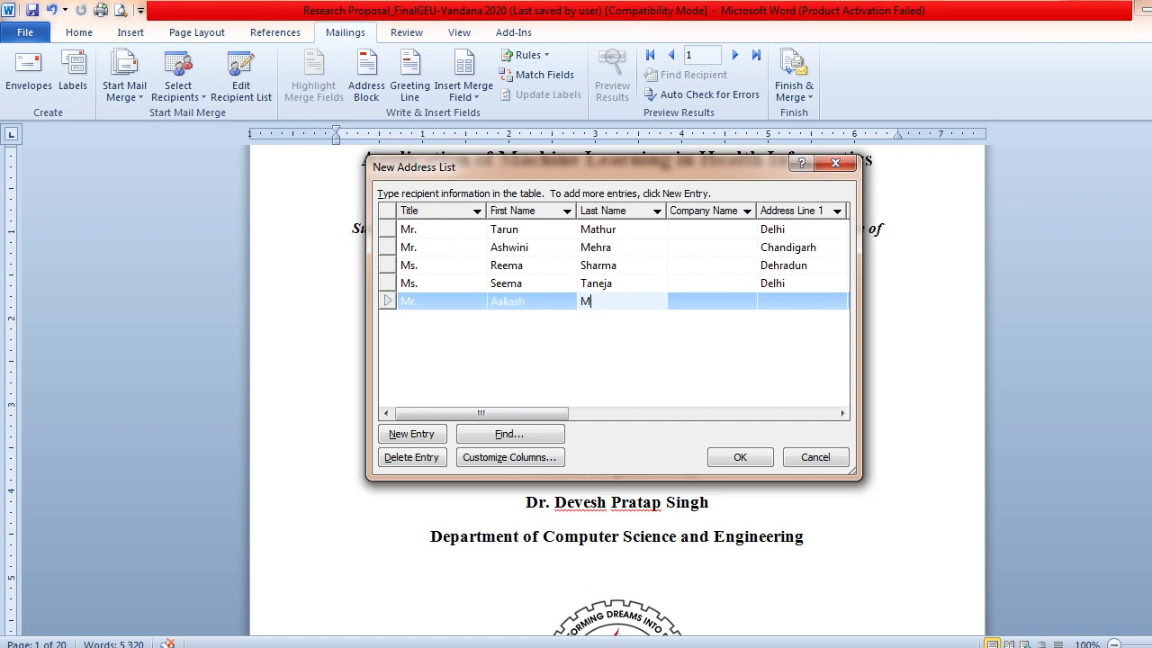
key(Tab)
key(Tab)
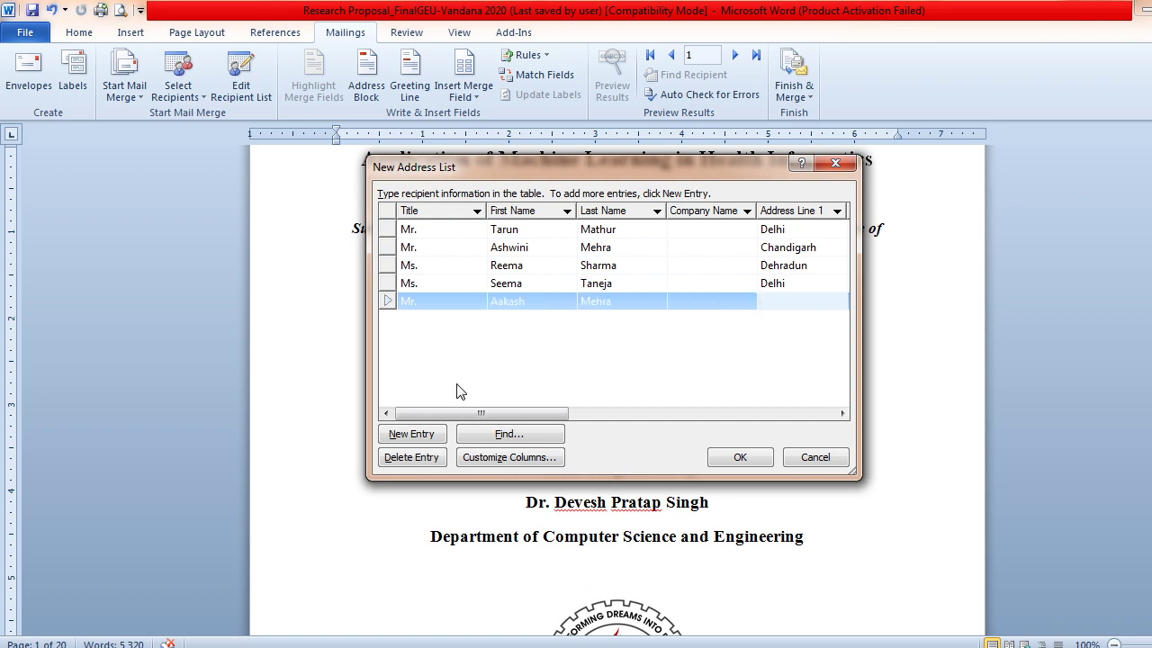
text(Gurgaon)
Add a sixth recipient with title Mr, first and last name, and city Dehradun
click(422, 435)
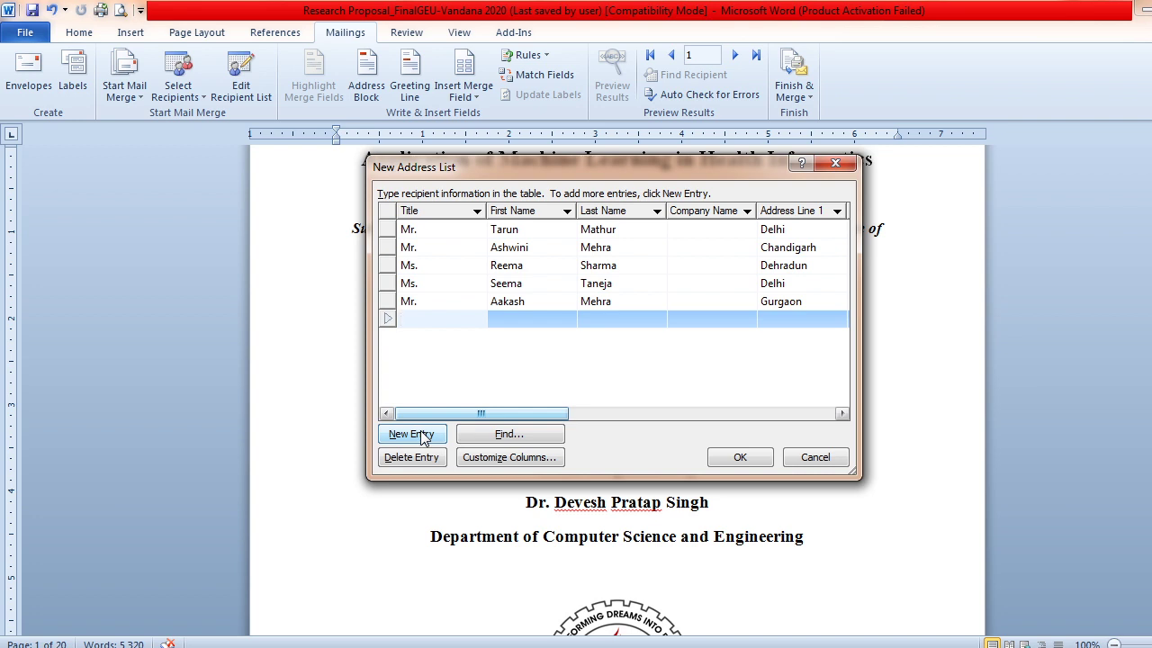
text(Mr)
key(Tab)
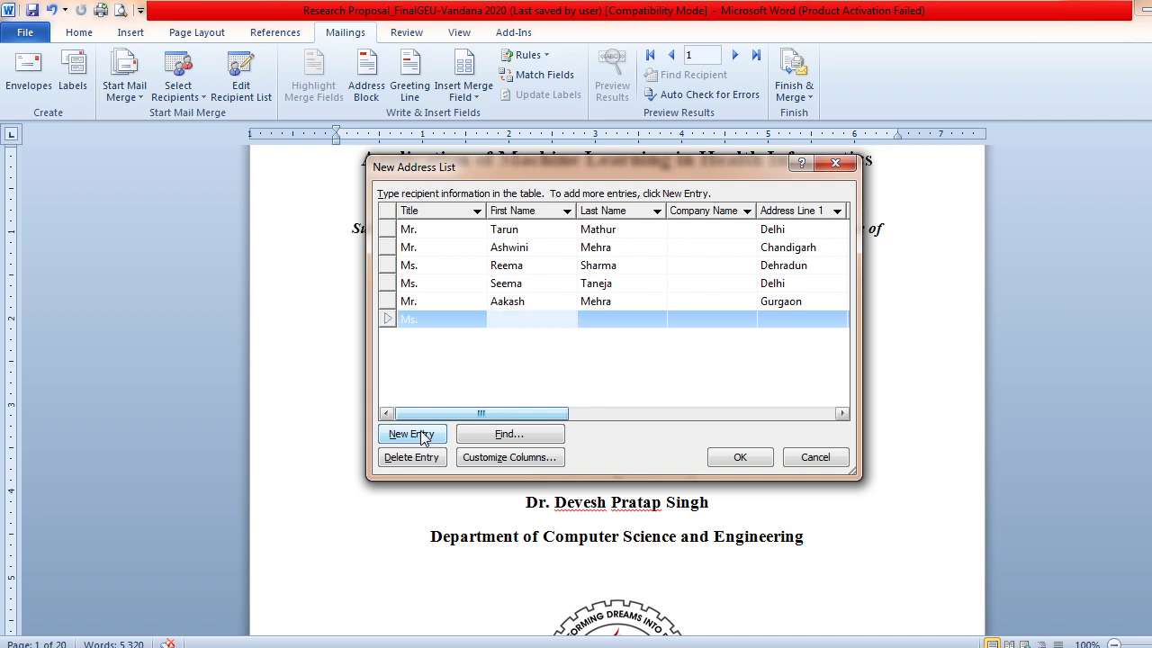
key(Tab)
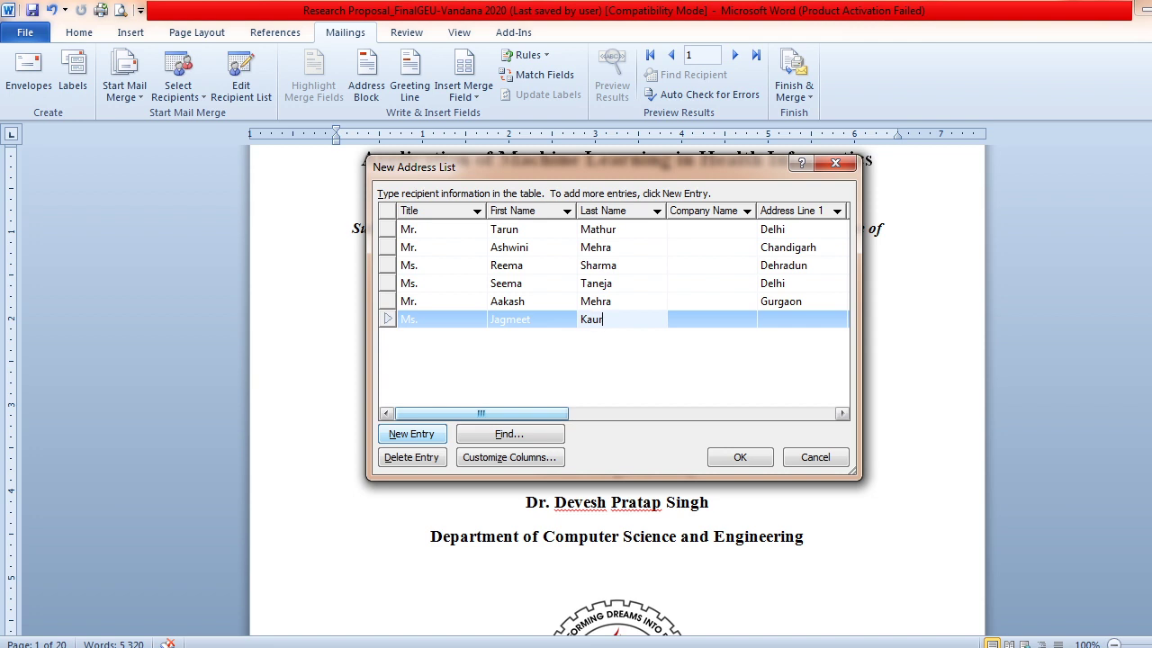
key(Tab)
key(Tab)
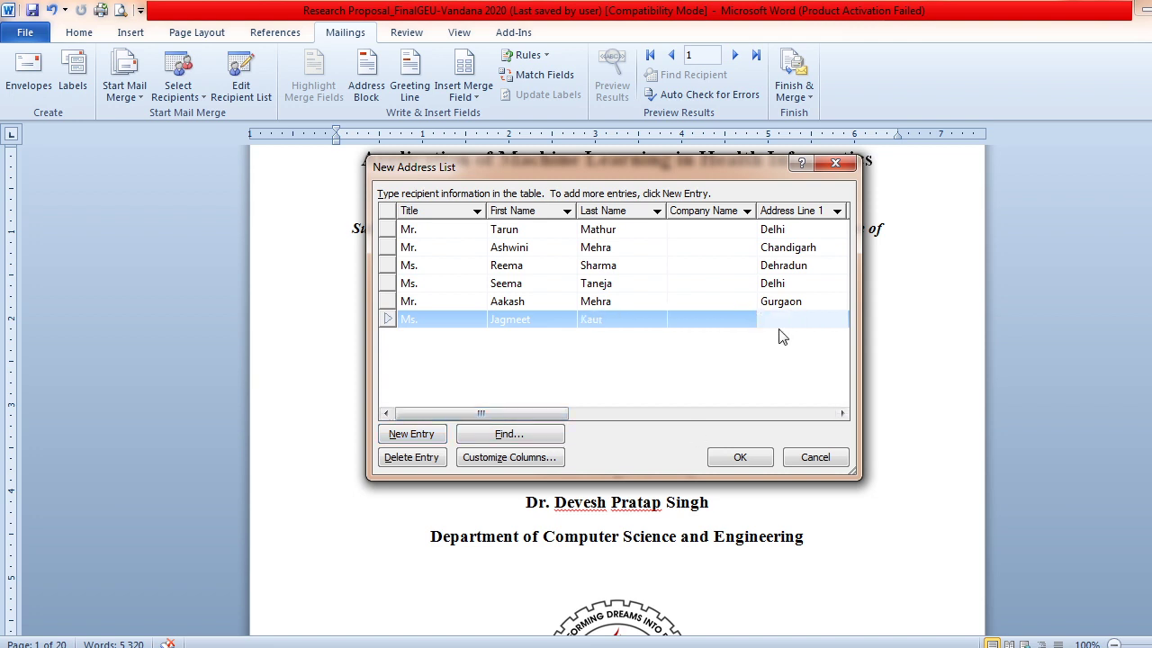
text(Dehradun)
Save the six-recipient list as 'Appointment Letter List' in My Data Sources
click(761, 461)
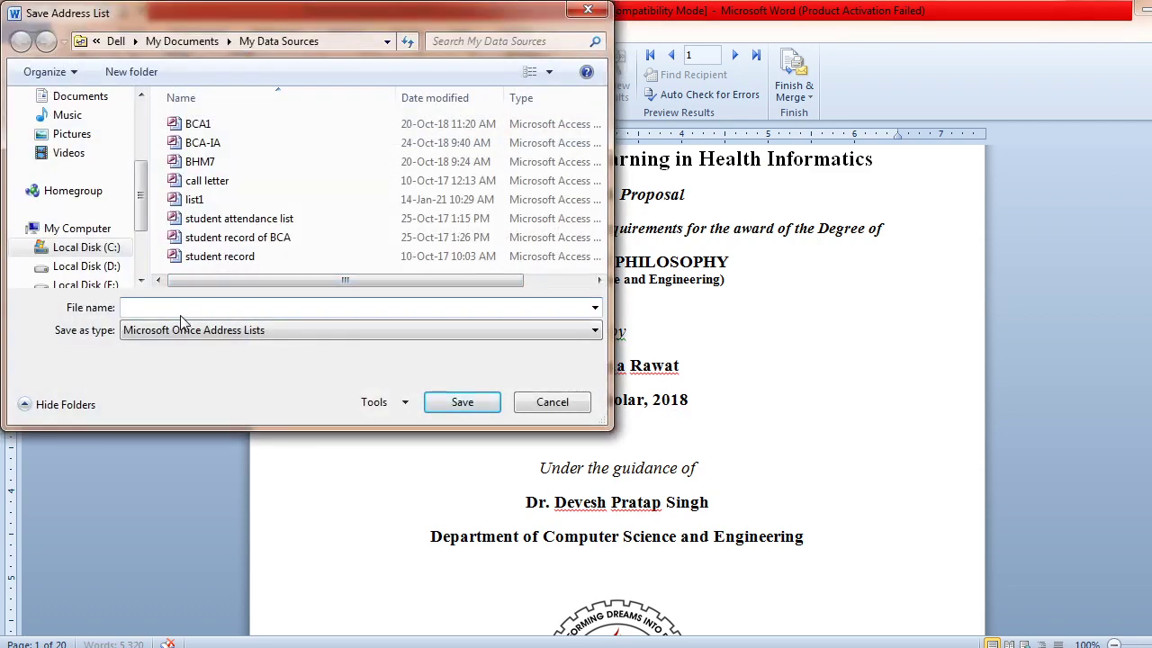
text(Appointment)
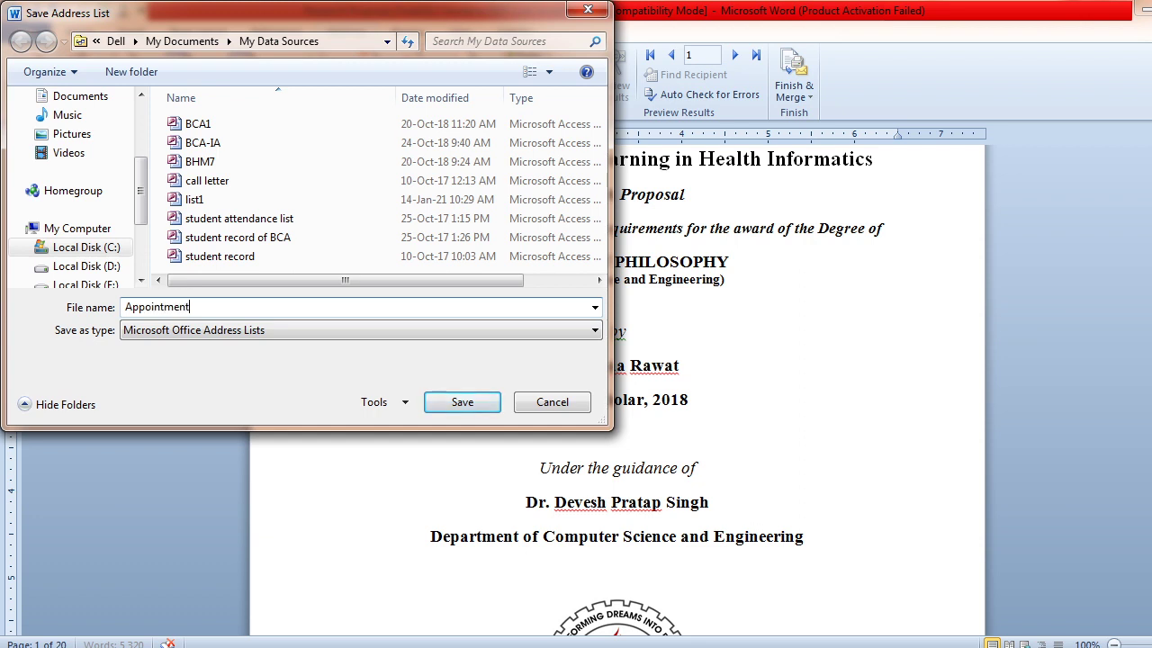
text( Letter List)
click(458, 404)
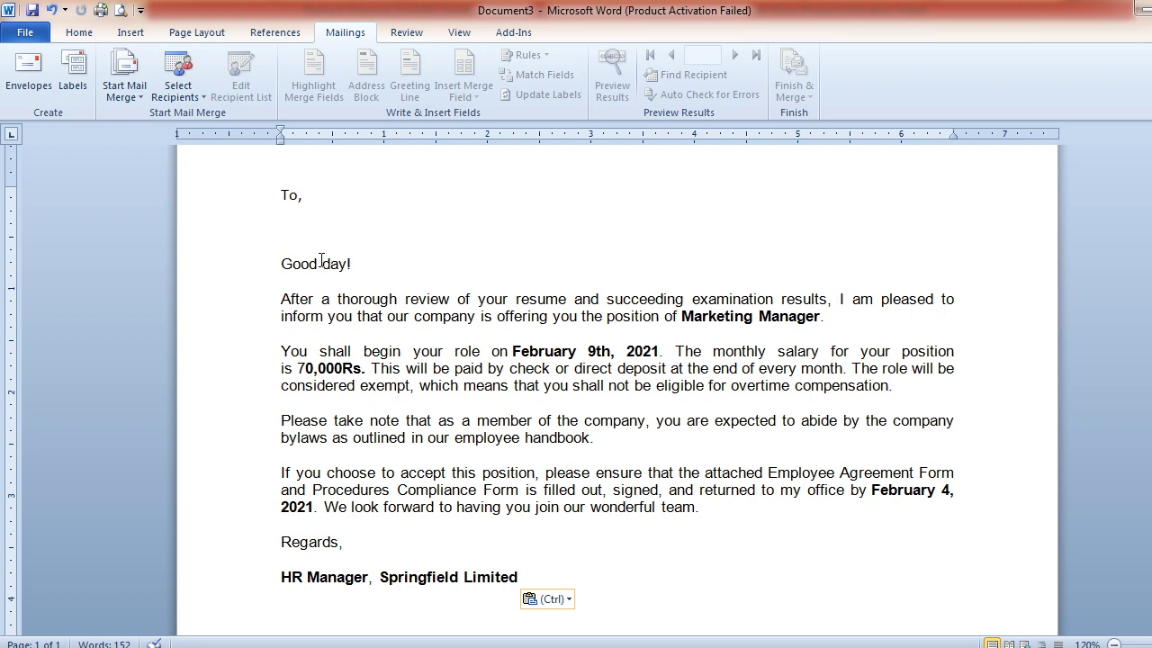
key(alt+Tab)
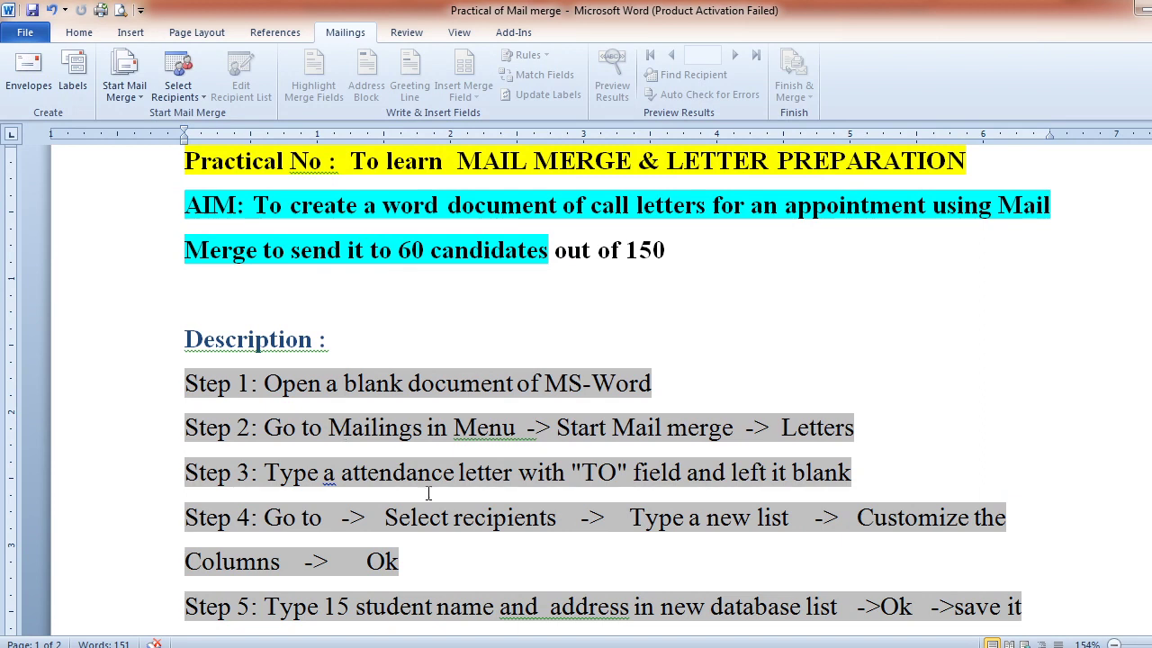
click(480, 574)
key(Down)
key(Down)
key(Down)
key(Down)
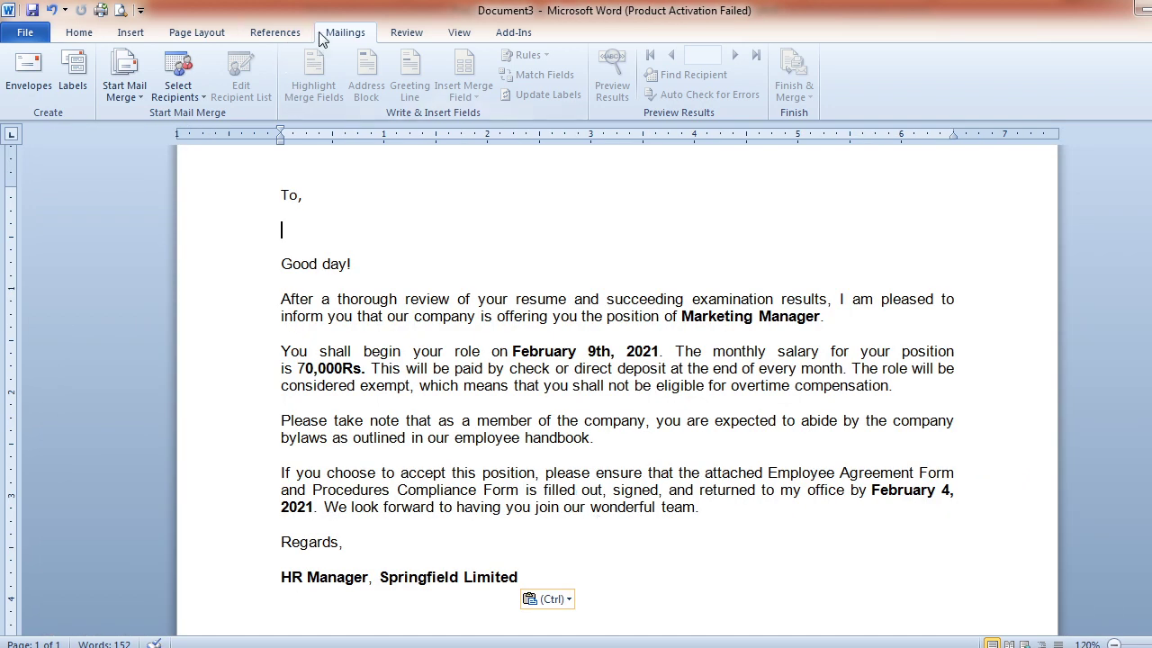
Start selecting an existing recipient list, filtered to Microsoft Office Address Lists
click(174, 94)
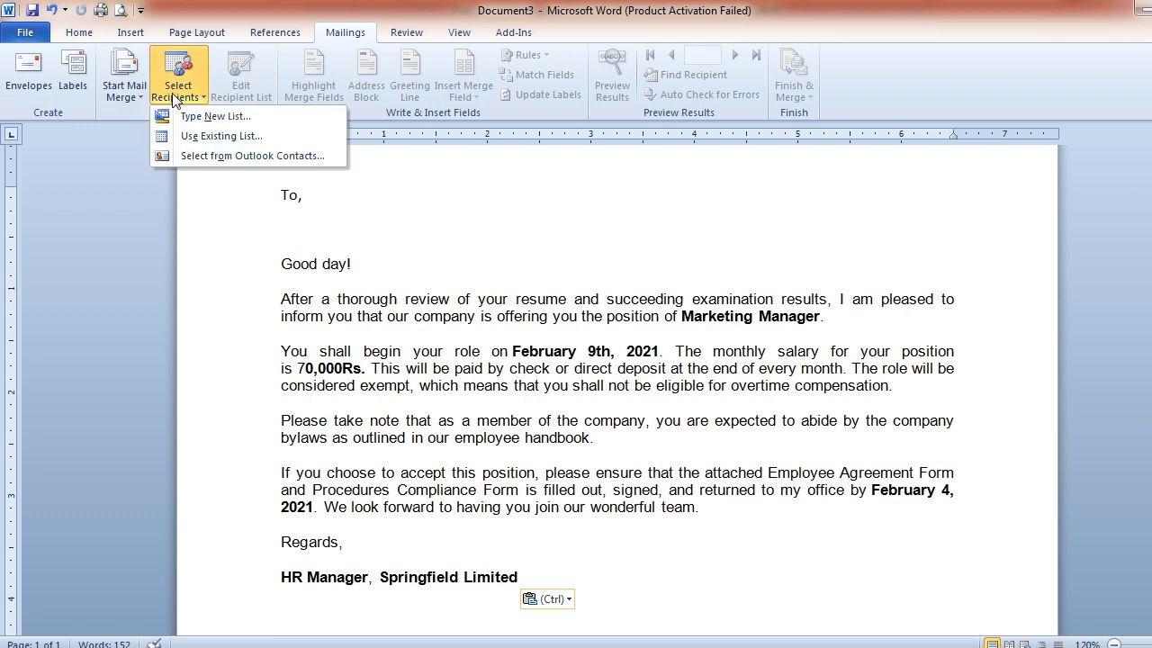
click(212, 139)
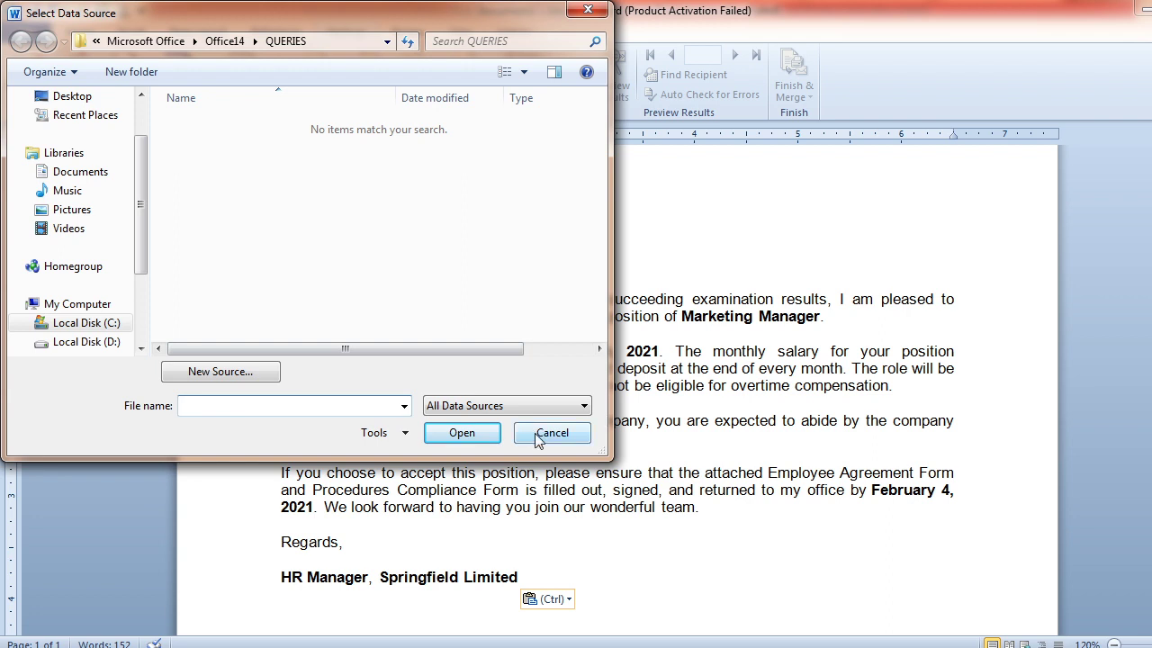
click(504, 405)
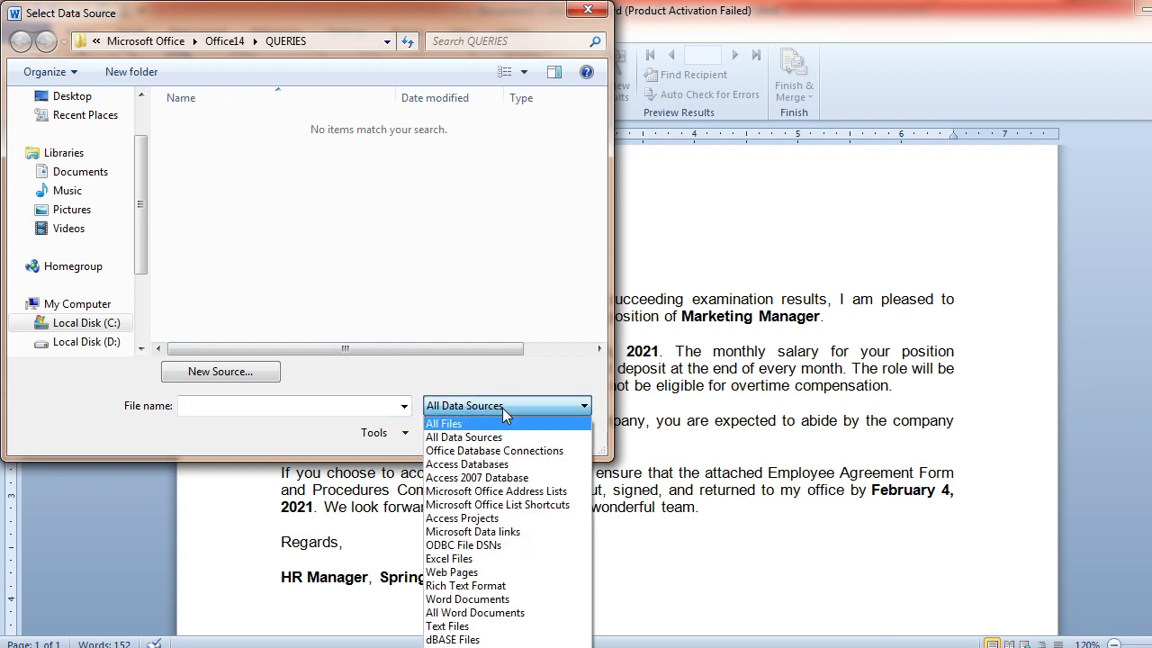
click(497, 490)
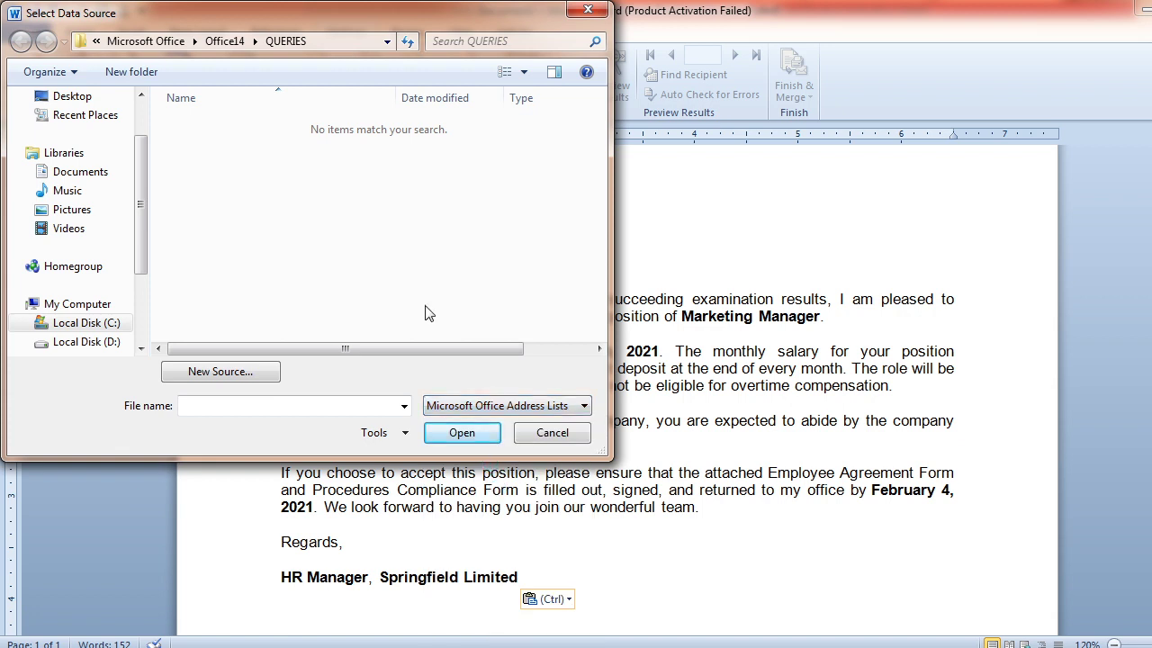
Browse from C: through Users and My Documents to My Data Sources and open Appointment Letter List
click(106, 325)
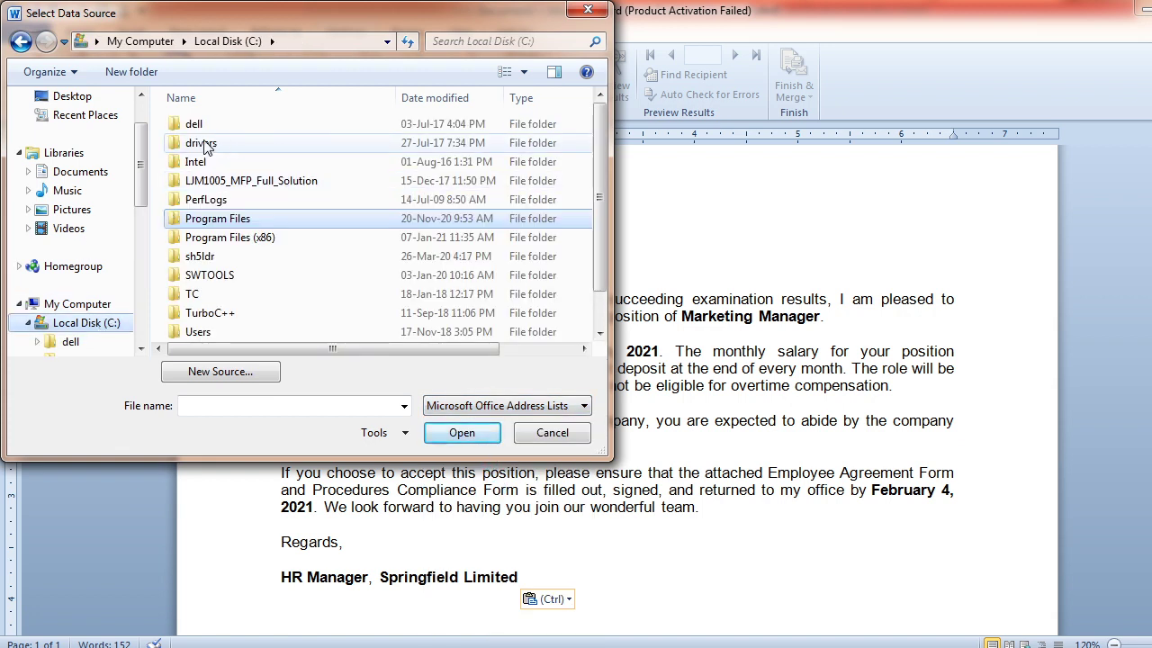
click(200, 132)
double_click(201, 131)
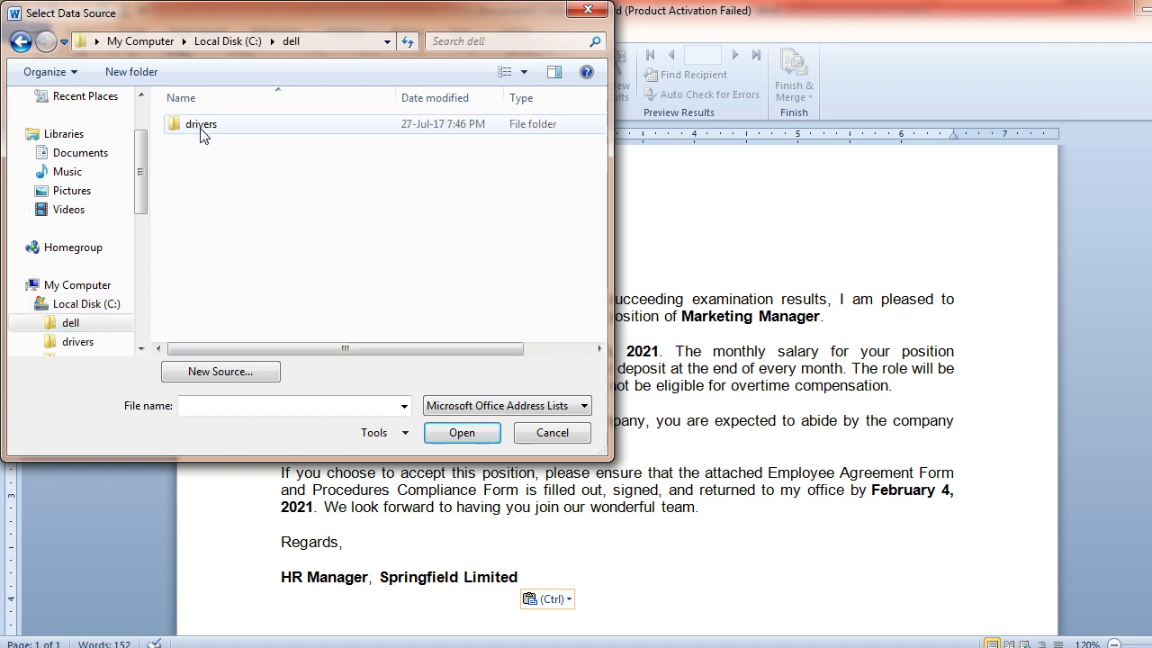
click(20, 41)
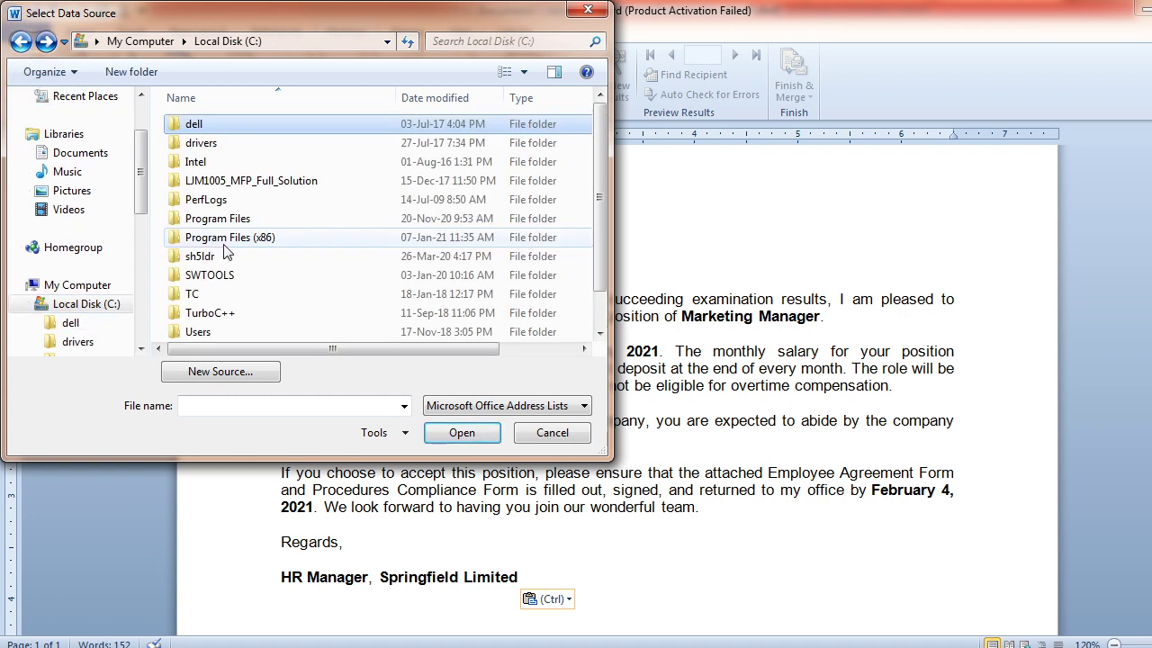
double_click(204, 332)
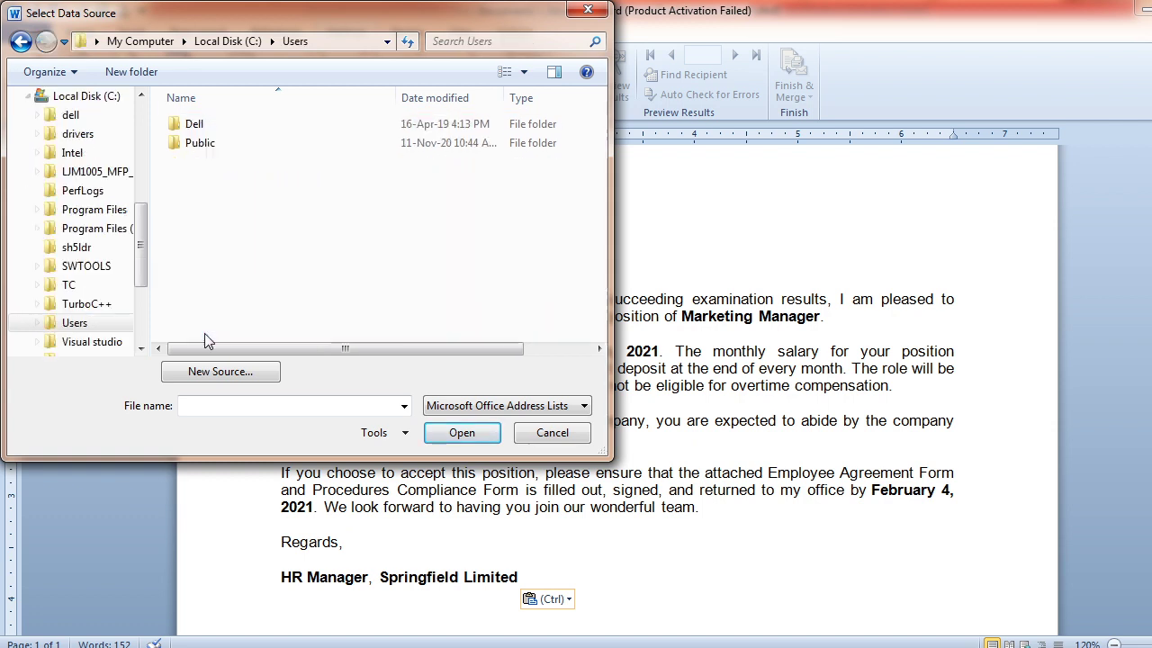
double_click(220, 125)
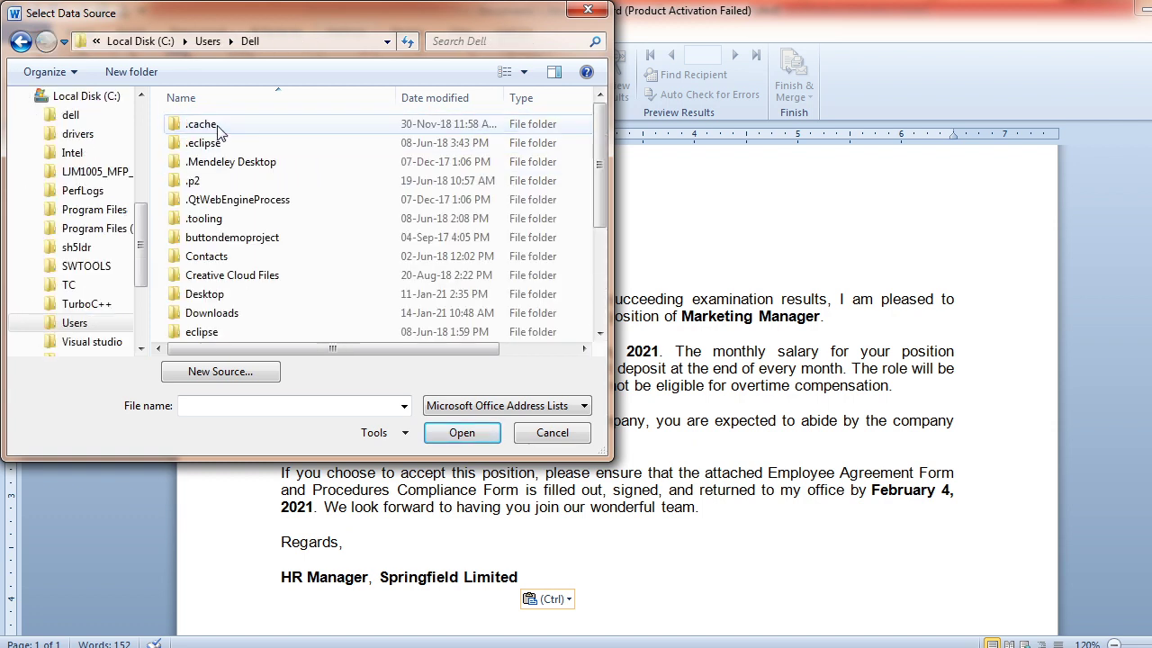
click(219, 286)
key(Down)
key(Down)
key(Down)
key(Down)
key(Down)
key(Down)
key(Down)
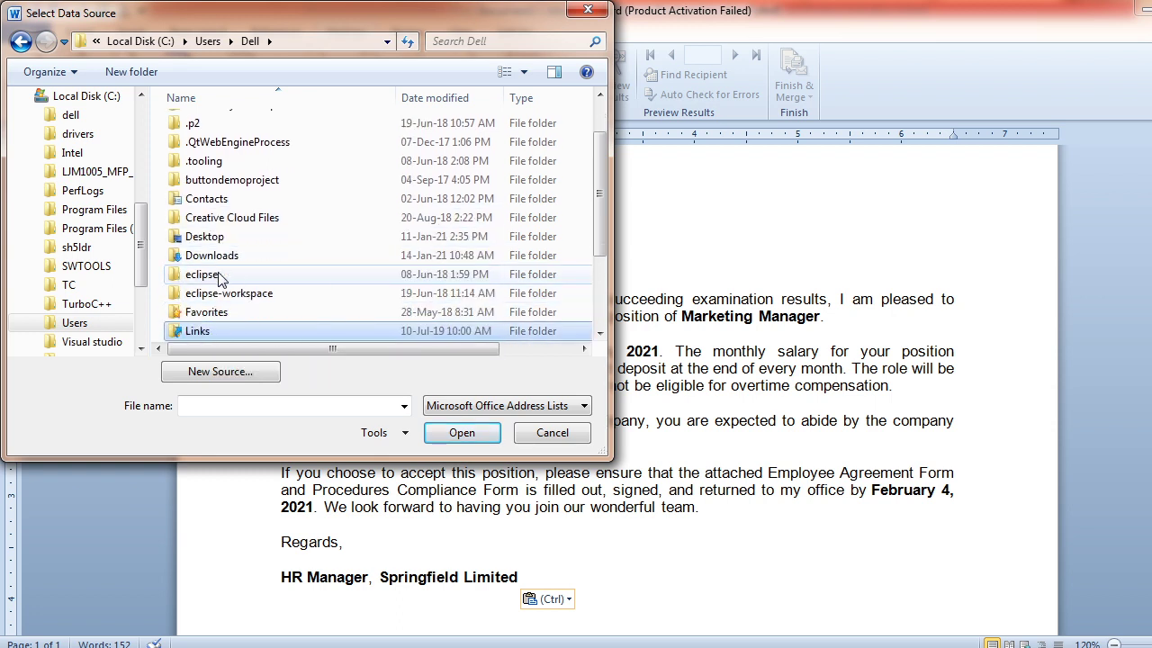
key(Up)
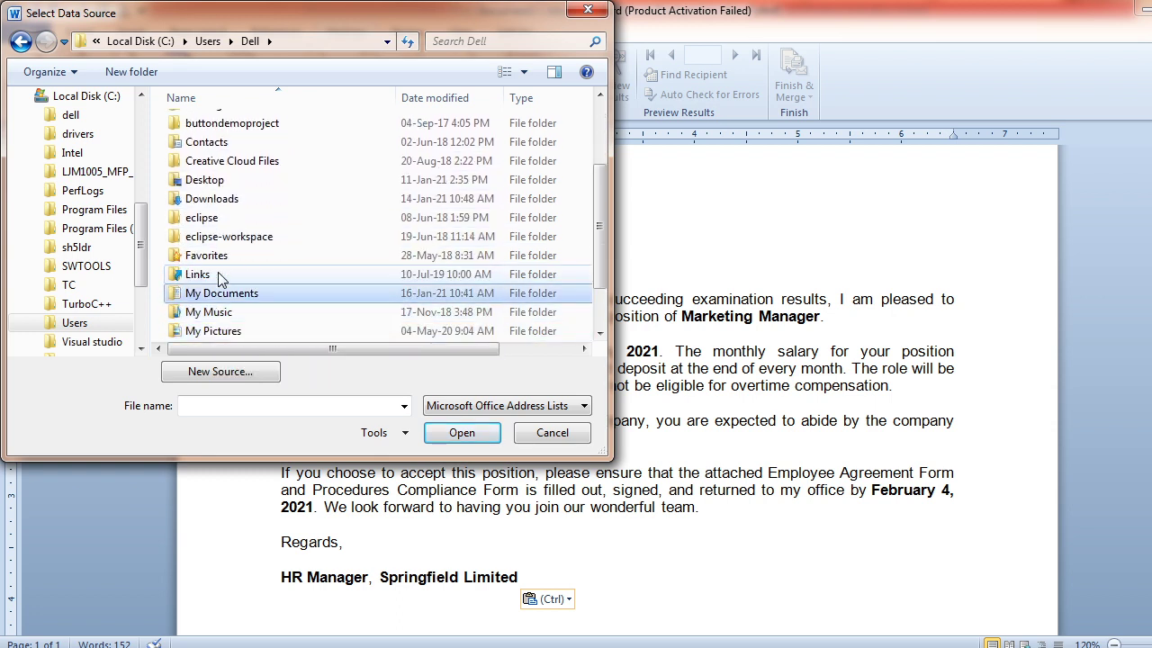
key(Return)
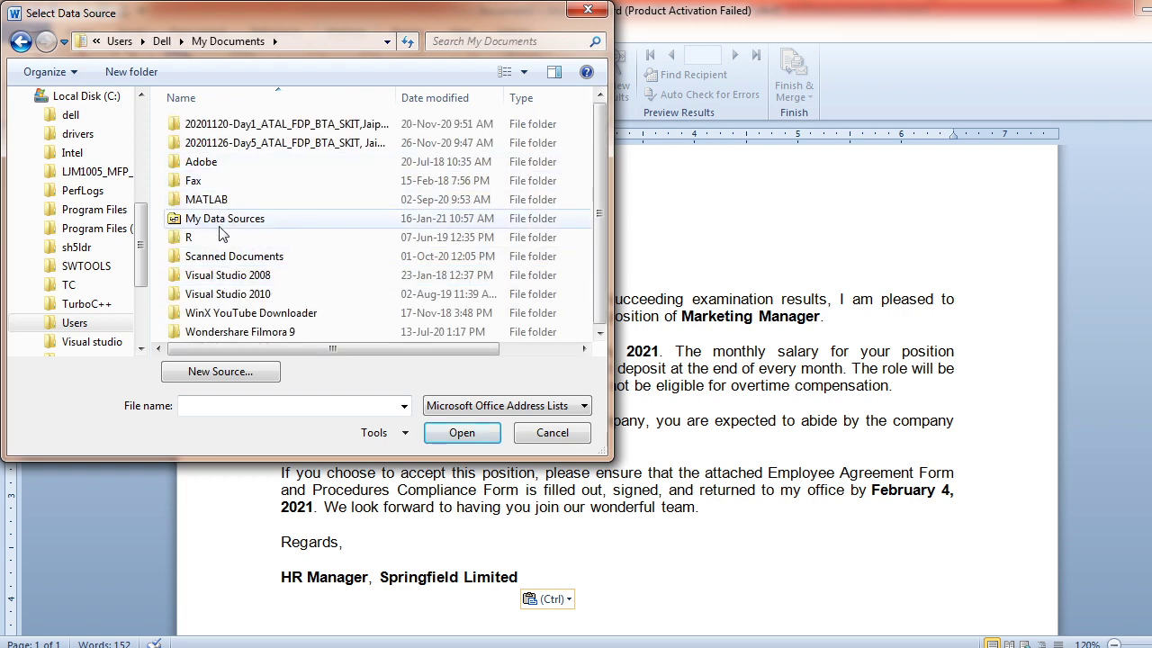
double_click(219, 221)
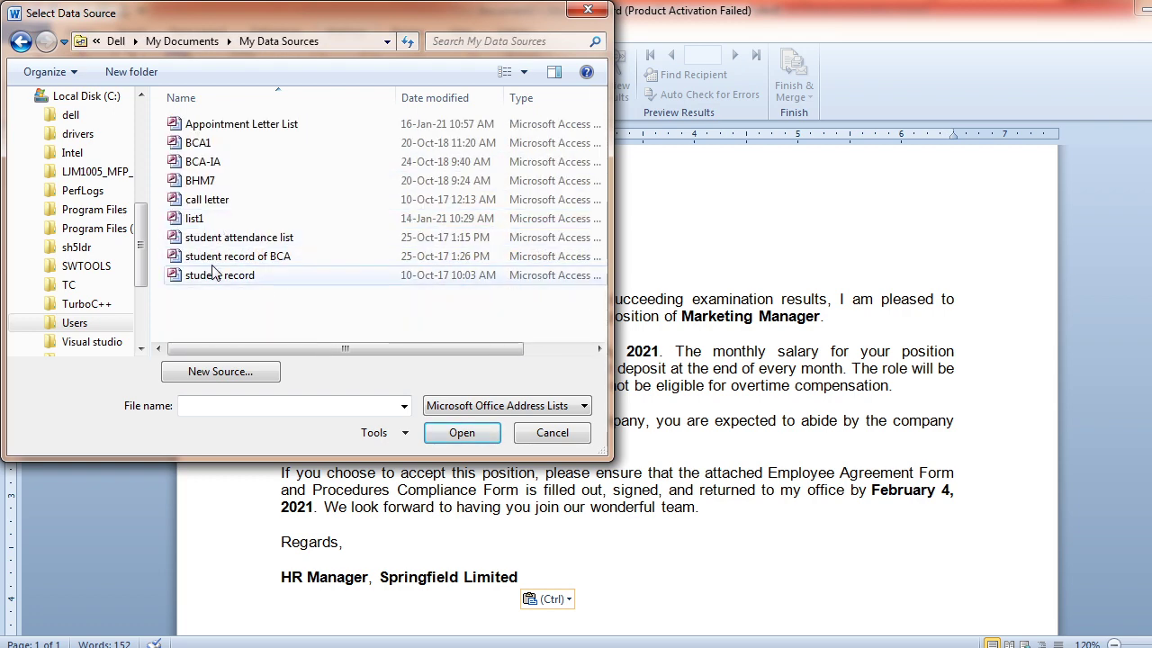
double_click(236, 124)
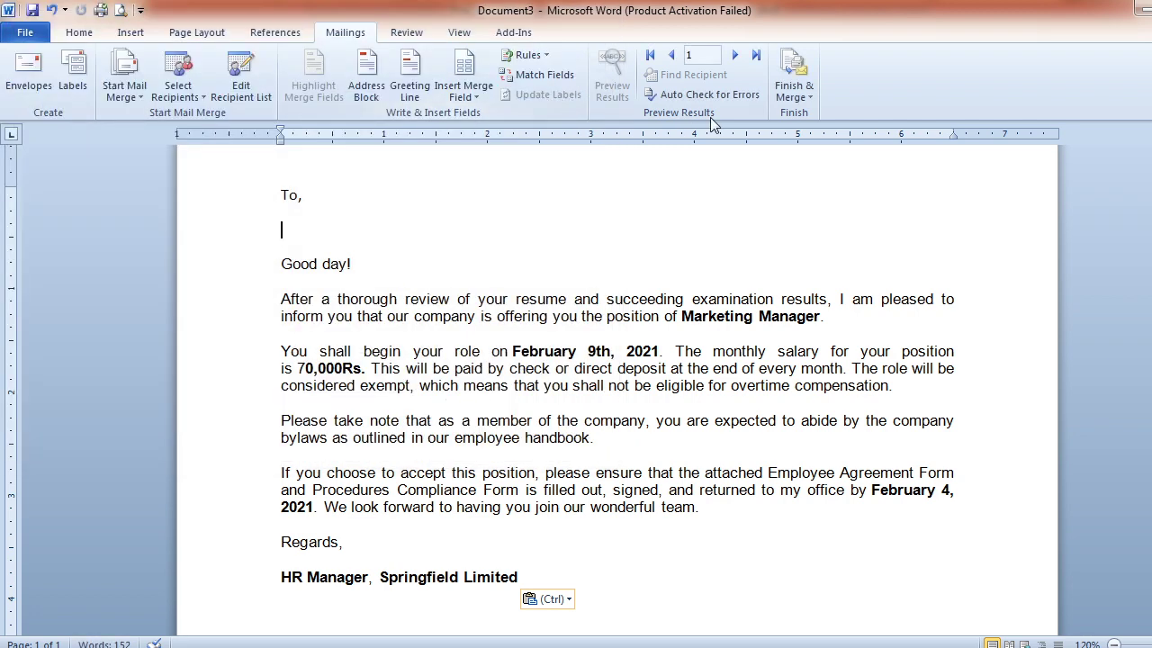
key(alt+Tab)
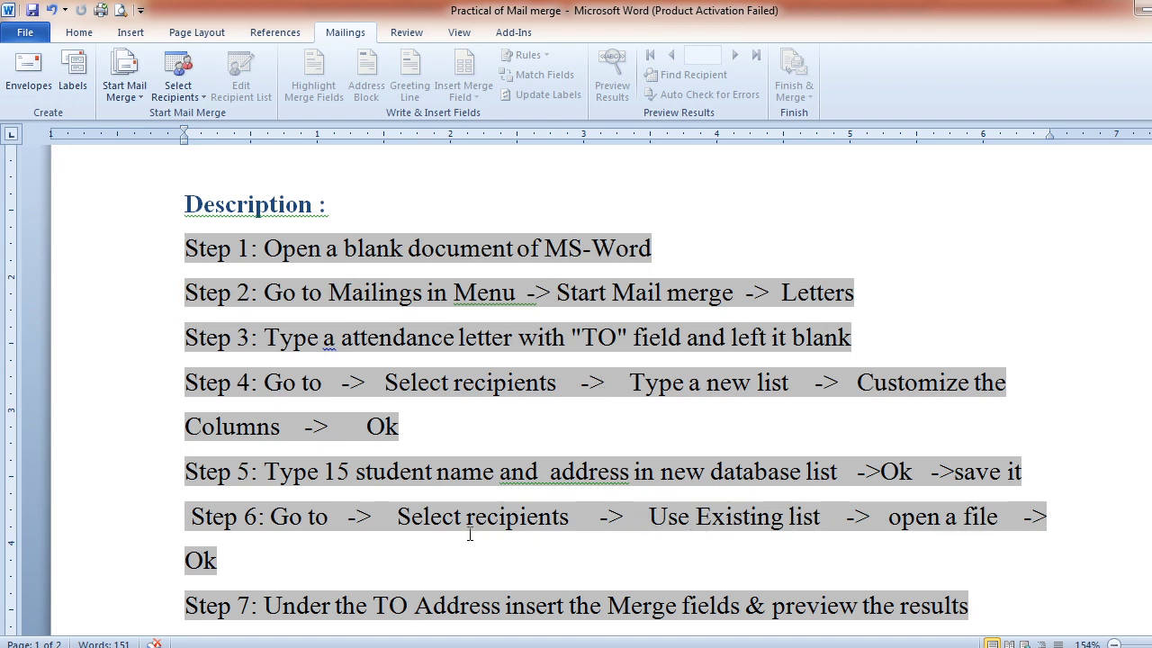
click(293, 559)
key(Down)
key(Down)
key(Down)
key(Down)
key(Down)
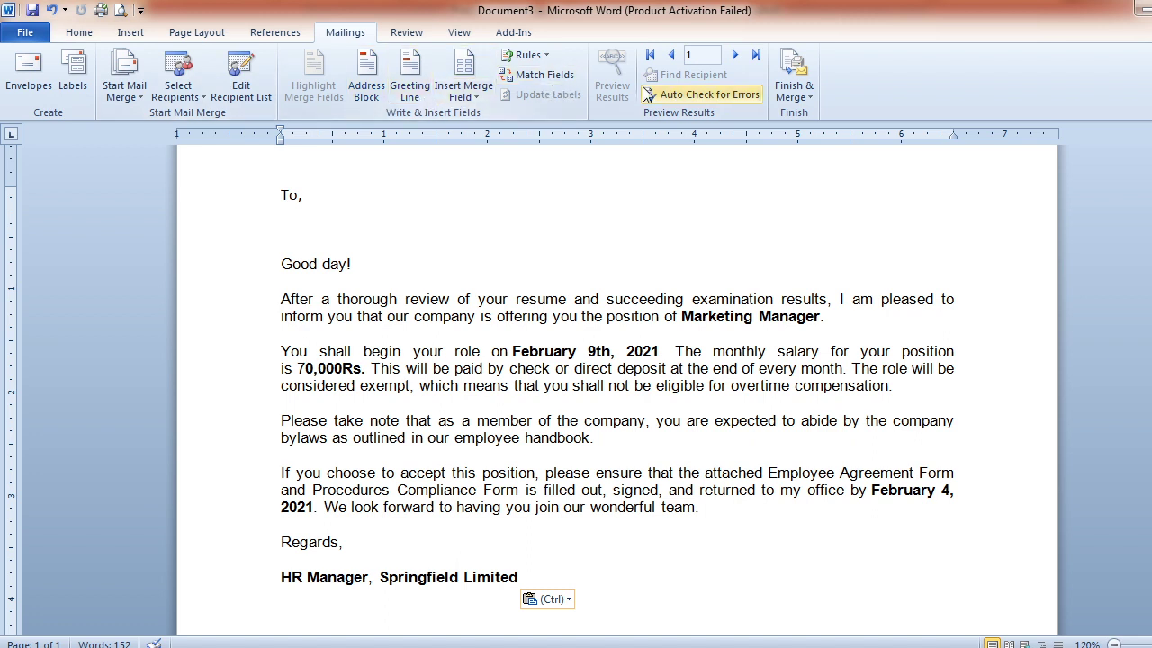
Insert the Title, First_Name and Last_Name merge fields under "To,"
click(467, 95)
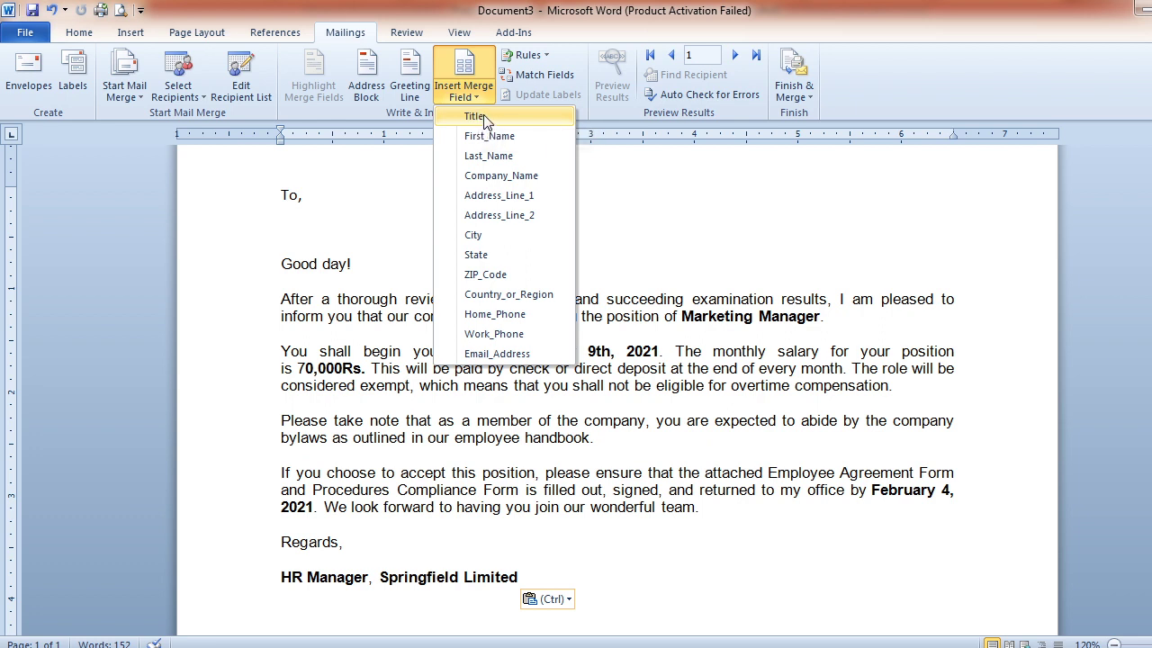
click(474, 117)
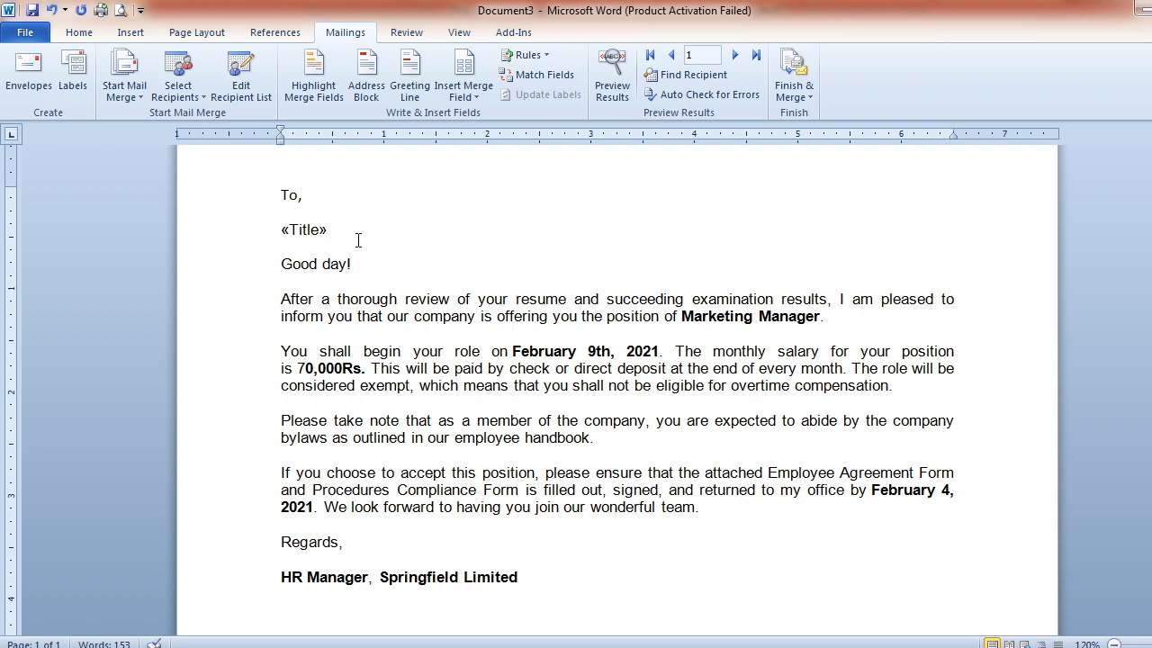
click(466, 90)
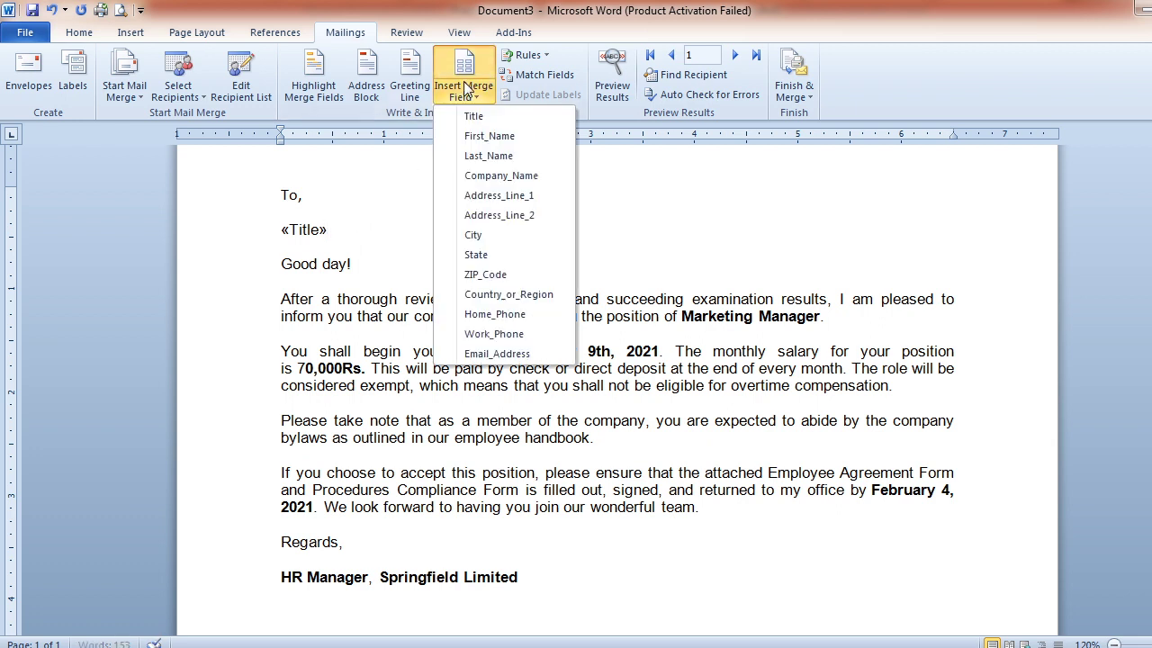
click(493, 137)
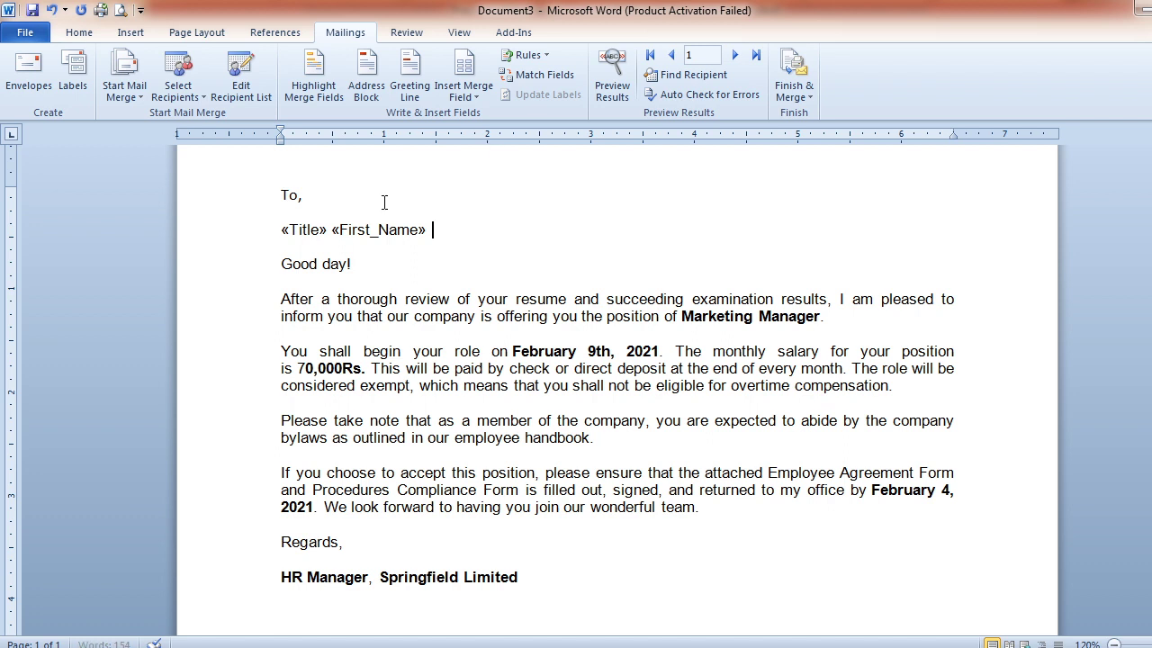
click(462, 93)
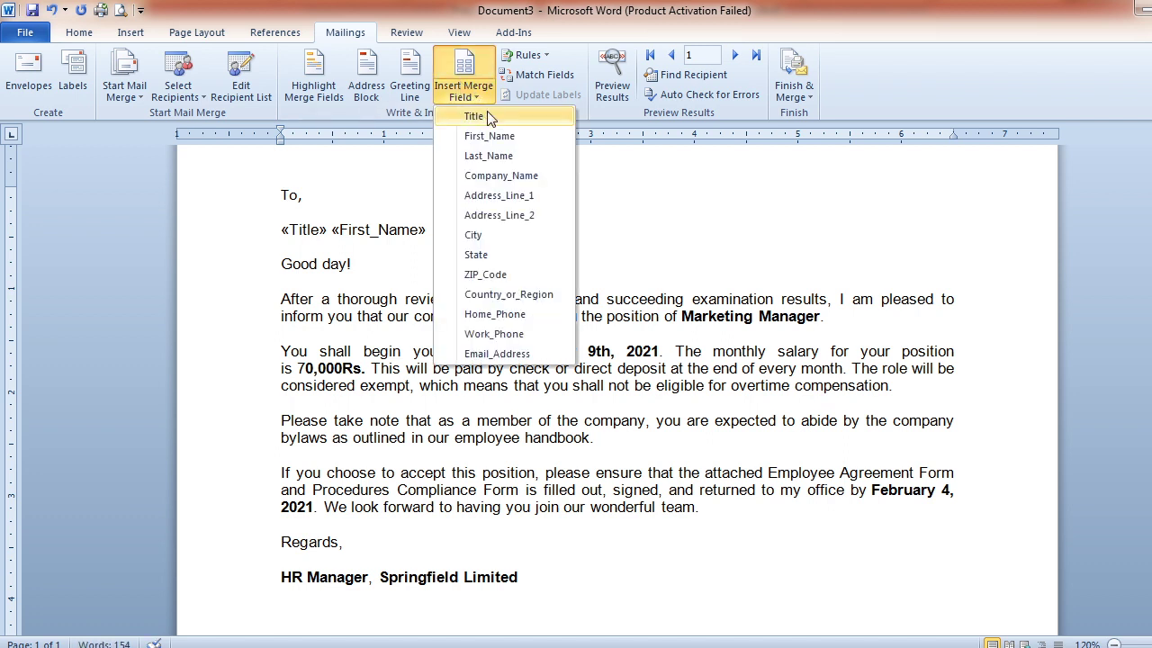
click(498, 159)
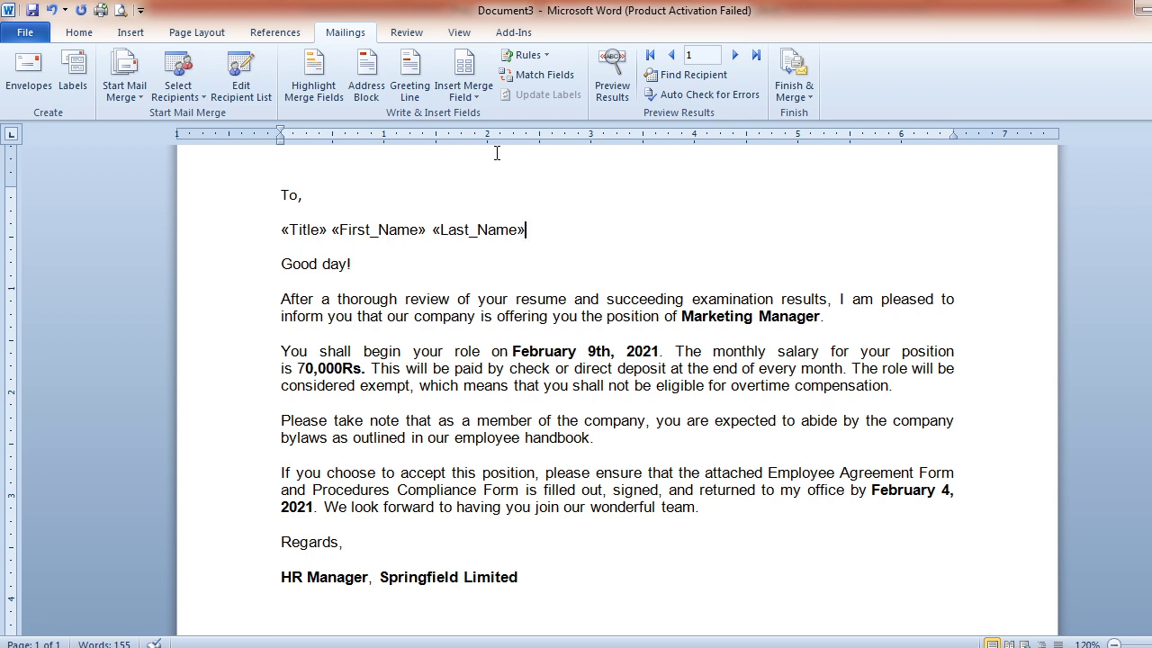
Add the Address_Line_1 merge field on a new line below the name
key(Return)
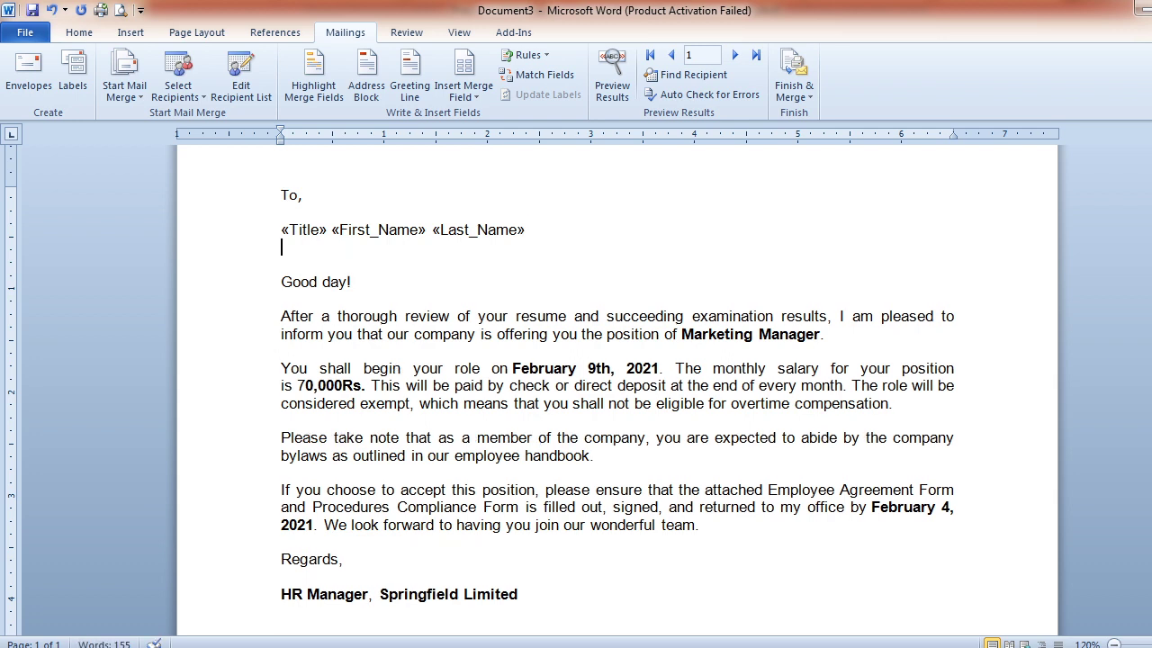
click(469, 90)
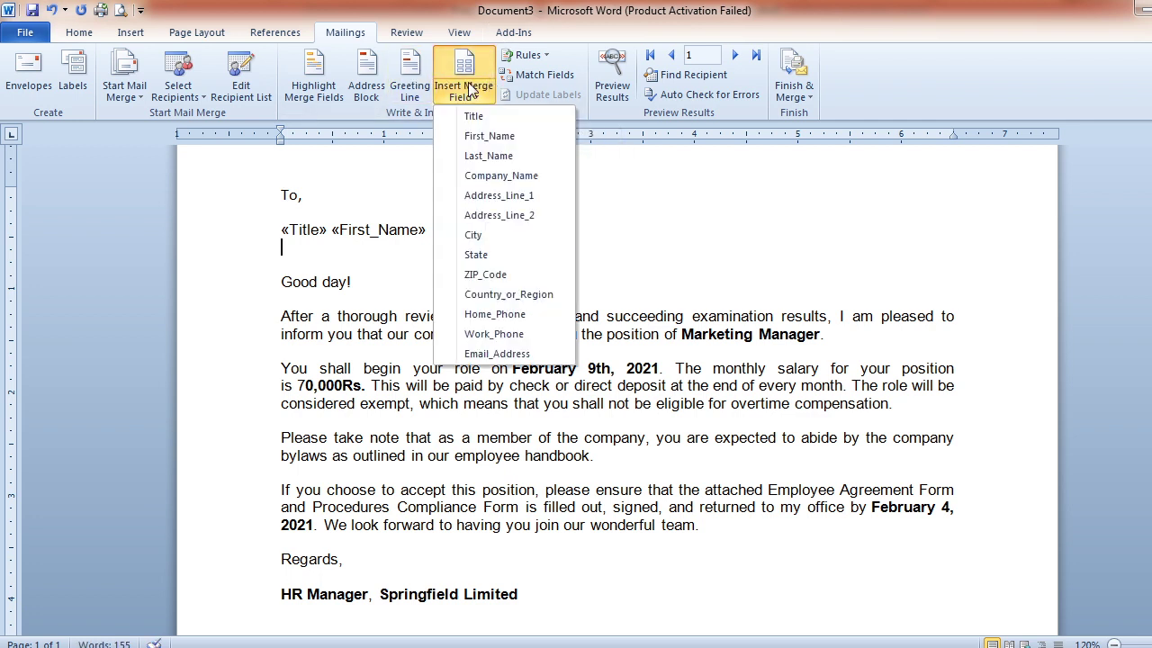
click(516, 197)
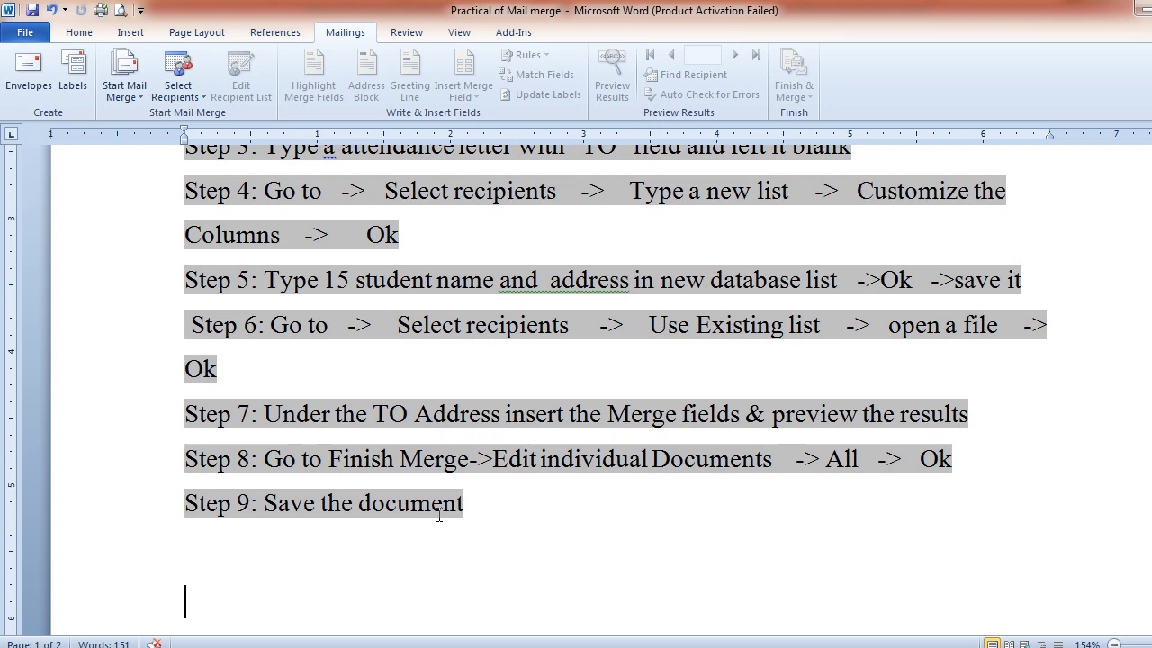
key(alt+Tab)
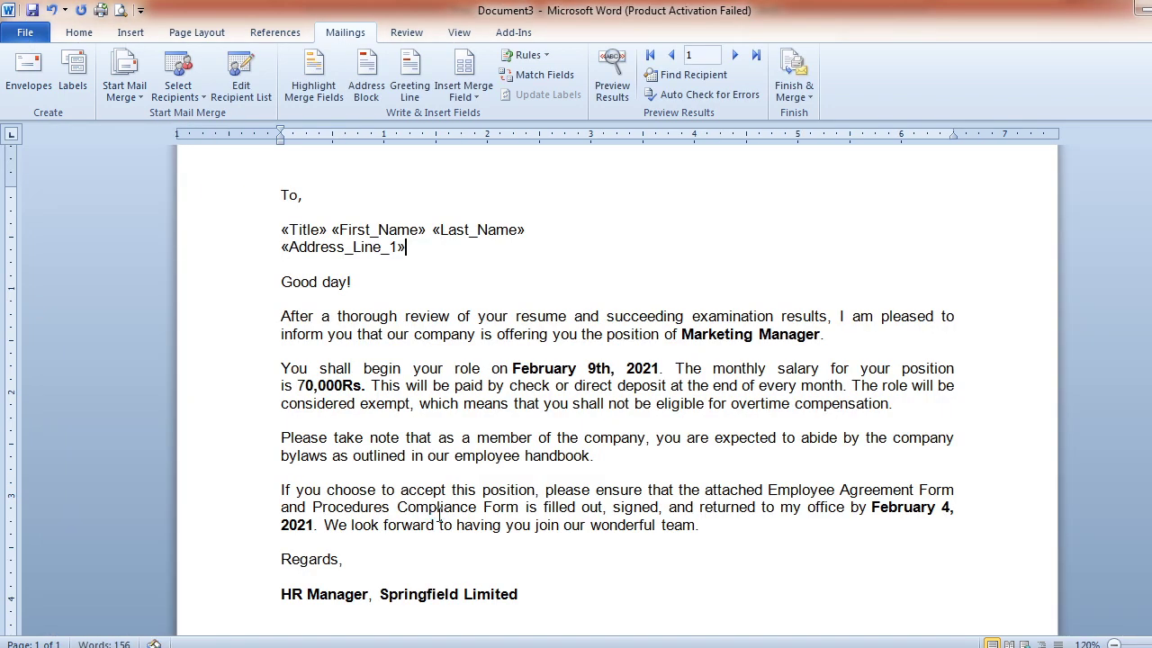
Merge all records into individual editable letters in a new document
click(811, 65)
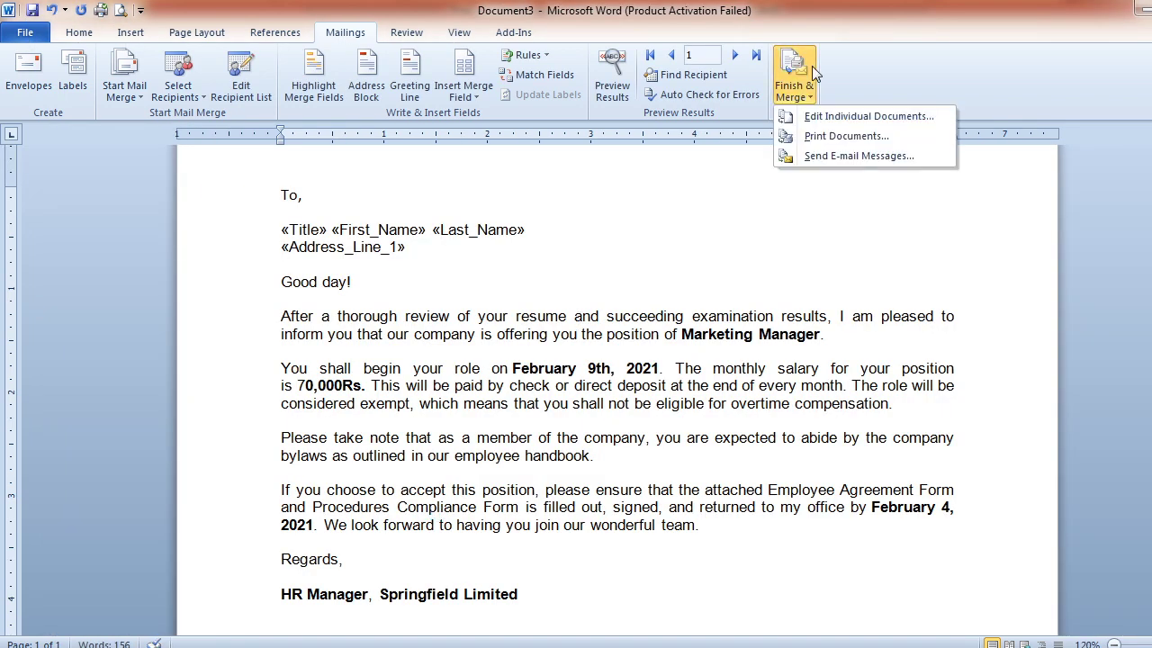
click(825, 122)
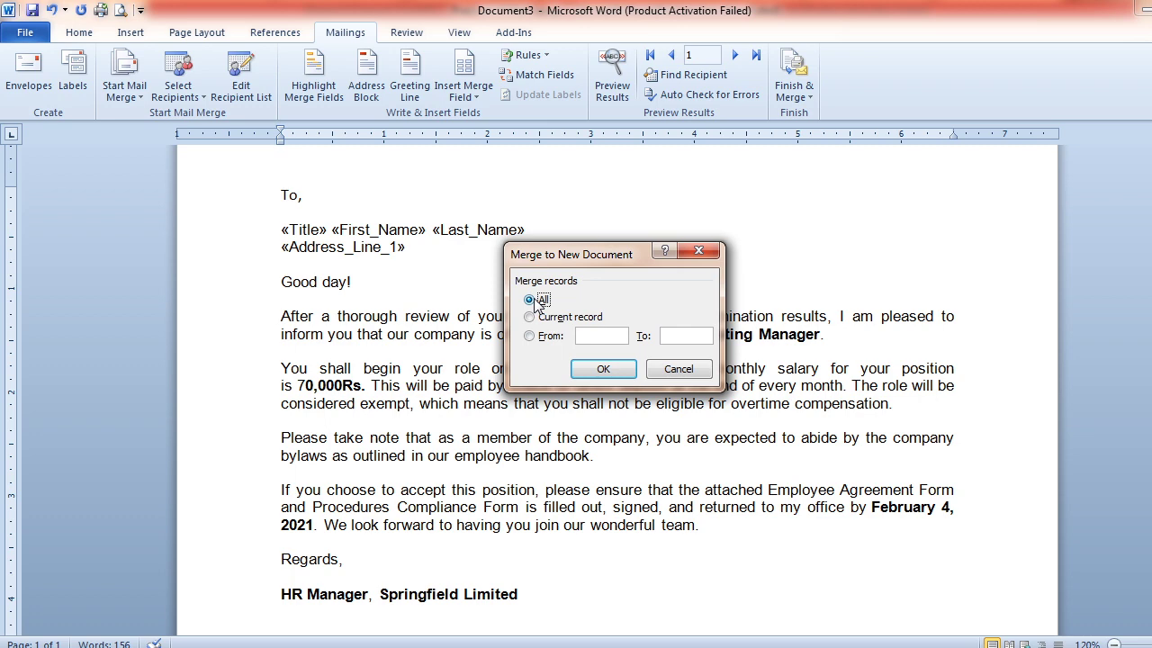
click(598, 370)
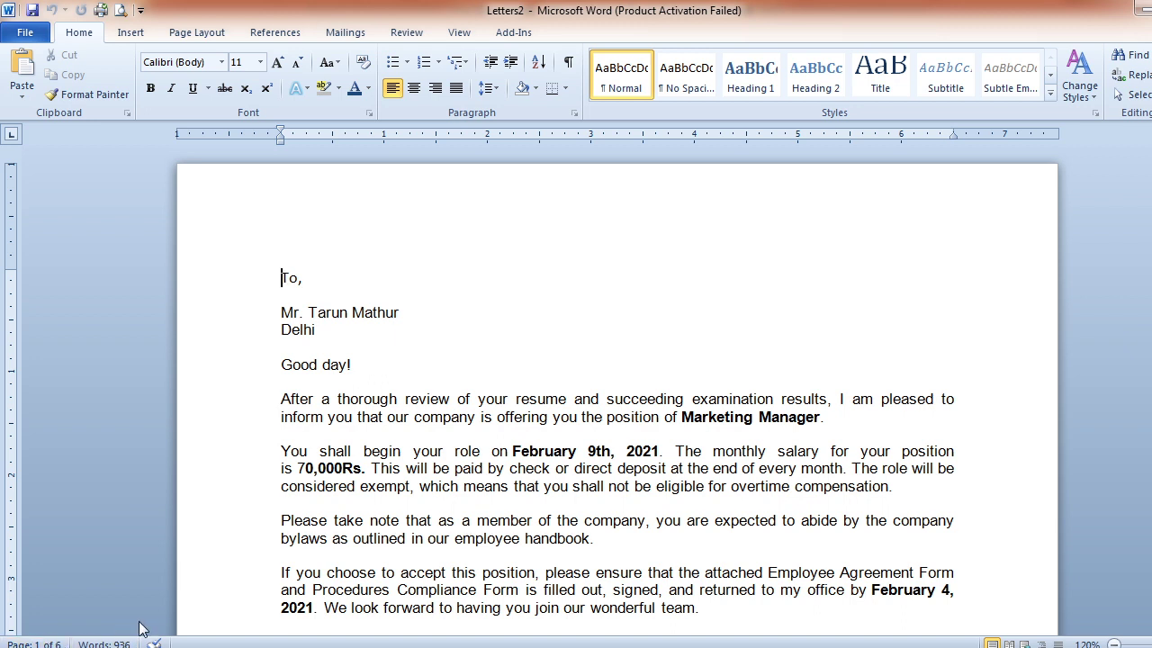
Page through all six merged letters in Letters2 to check each recipient's name and city
click(597, 536)
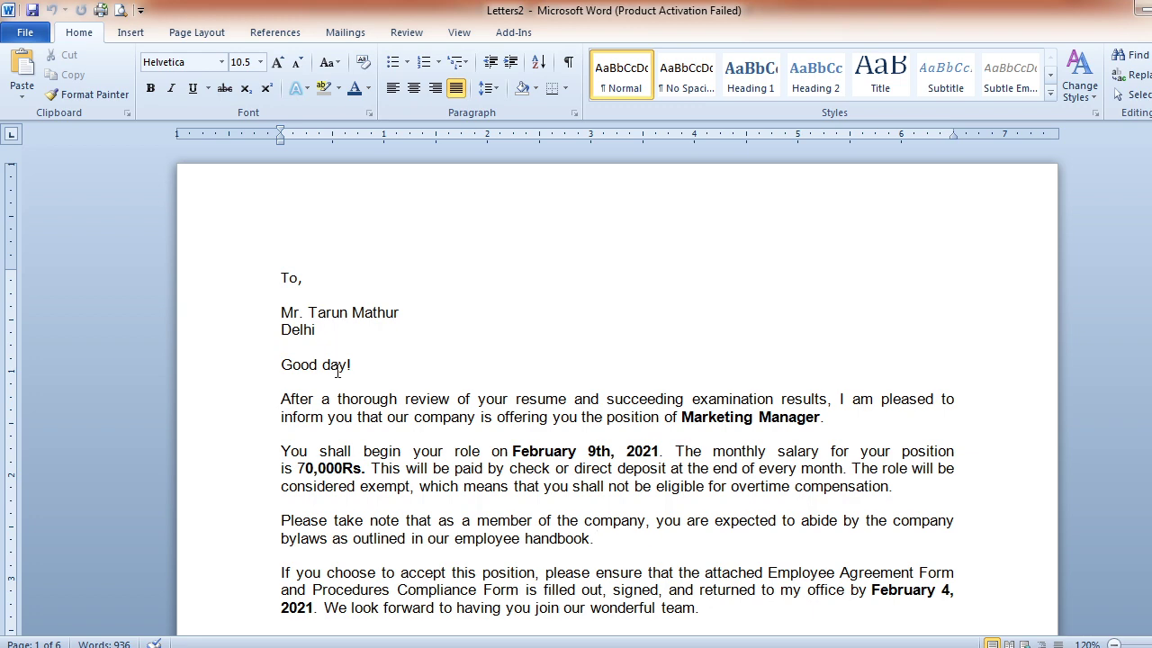
scroll(359, 373, down, 20)
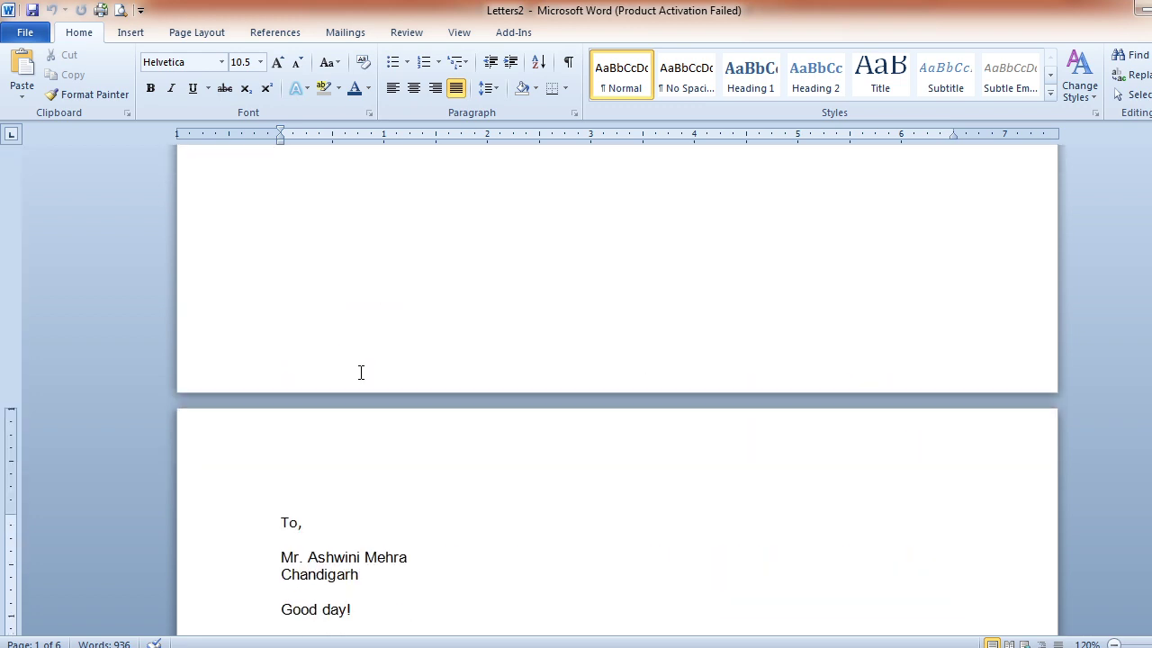
key(Up)
key(Up)
key(Up)
key(Up)
key(Up)
key(Up)
key(Up)
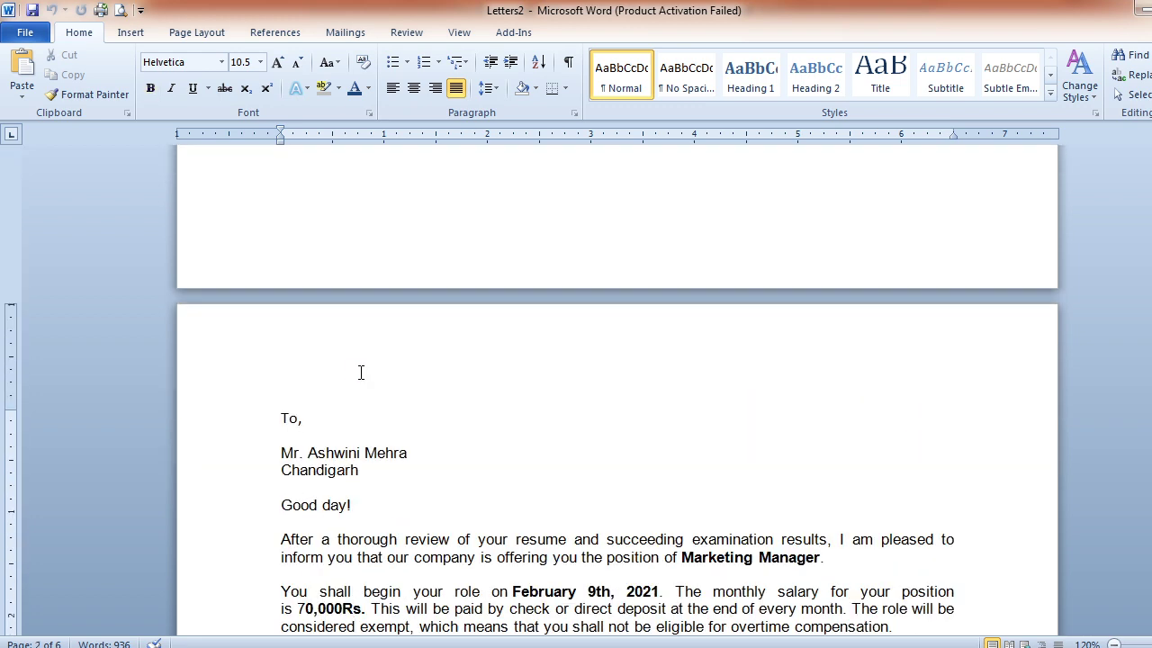
key(Down)
key(Down)
key(Down)
key(Down)
key(Down)
key(Down)
key(Down)
key(Down)
key(Down)
key(Down)
key(Down)
key(Down)
key(Down)
key(Down)
key(Down)
key(Down)
key(Down)
key(Down)
key(Down)
key(Down)
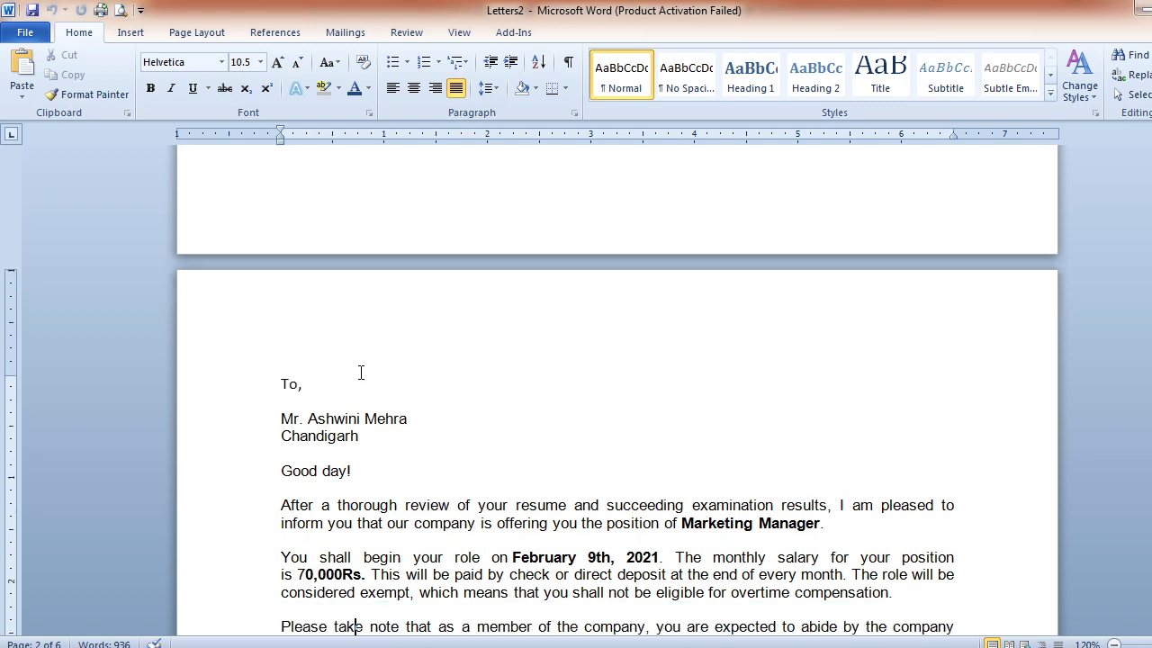
key(Down)
key(Down)
key(Down)
key(Down)
key(Down)
key(Down)
key(Down)
key(Down)
key(Down)
key(Down)
key(Down)
key(Down)
key(Down)
key(Down)
key(Down)
key(Down)
key(Down)
key(Down)
key(Down)
key(Down)
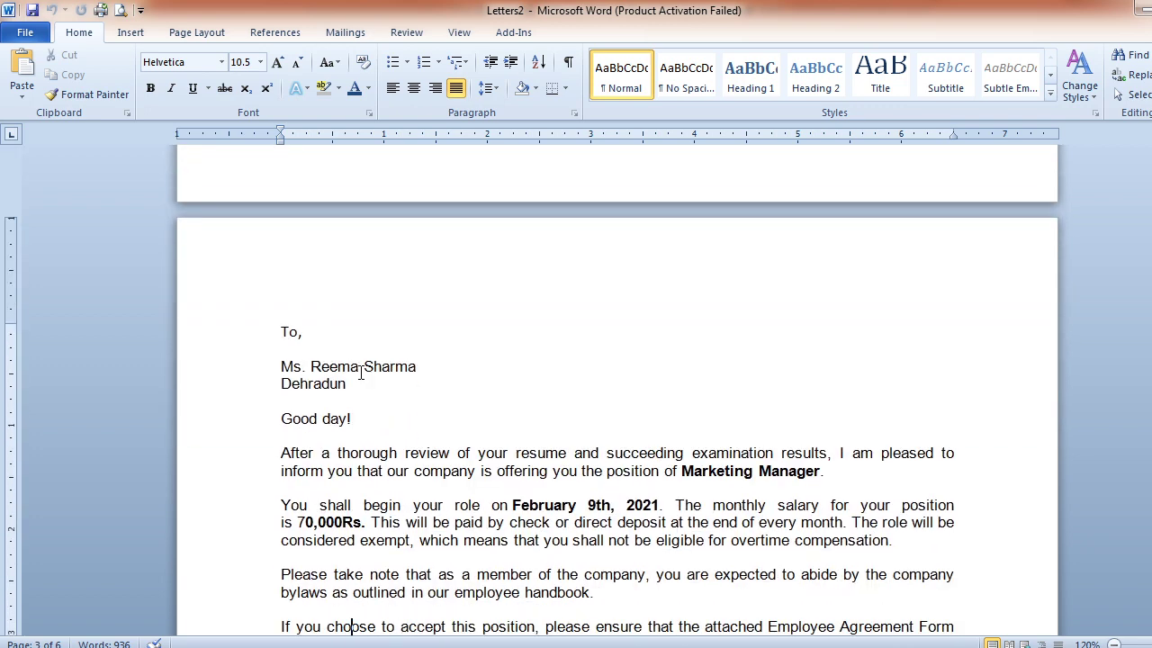
key(Down)
key(Down)
key(Down)
key(Down)
key(Down)
key(Down)
key(Down)
key(Down)
key(Down)
key(Down)
key(Down)
key(Down)
key(Down)
key(Down)
key(Down)
key(Down)
key(Down)
key(Down)
key(Down)
key(Down)
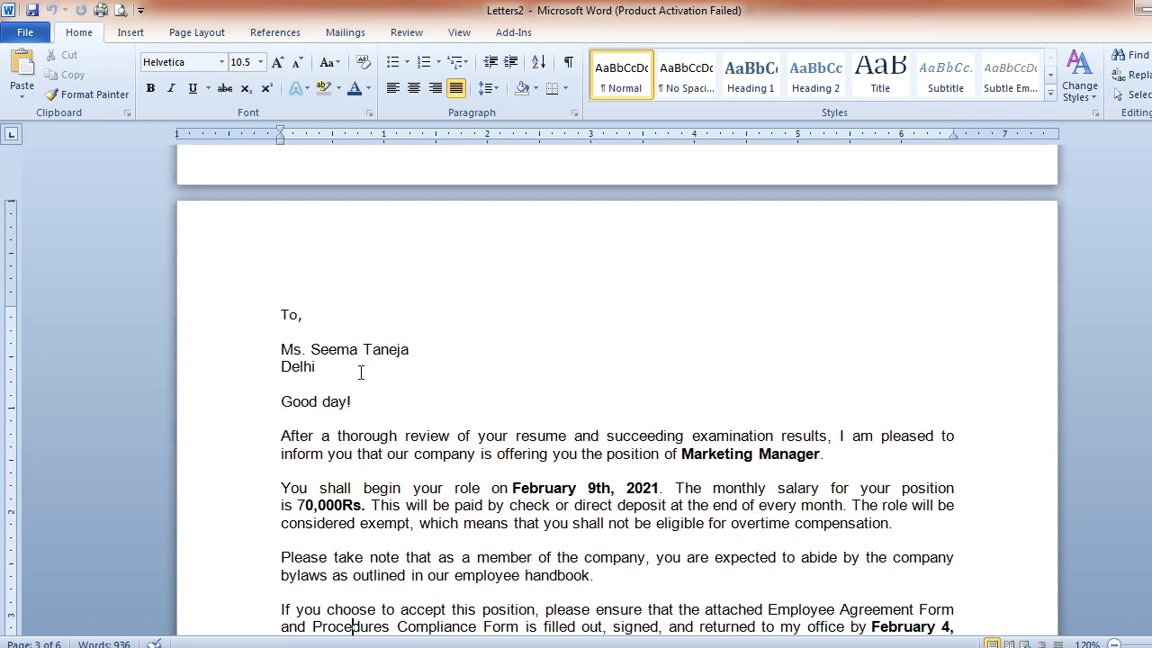
key(Down)
key(Down)
key(Down)
key(Down)
key(Down)
key(Down)
key(Down)
key(Down)
key(Down)
key(Down)
key(Down)
key(Down)
key(Down)
key(Down)
key(Down)
key(Down)
key(Down)
key(Down)
key(Down)
key(Down)
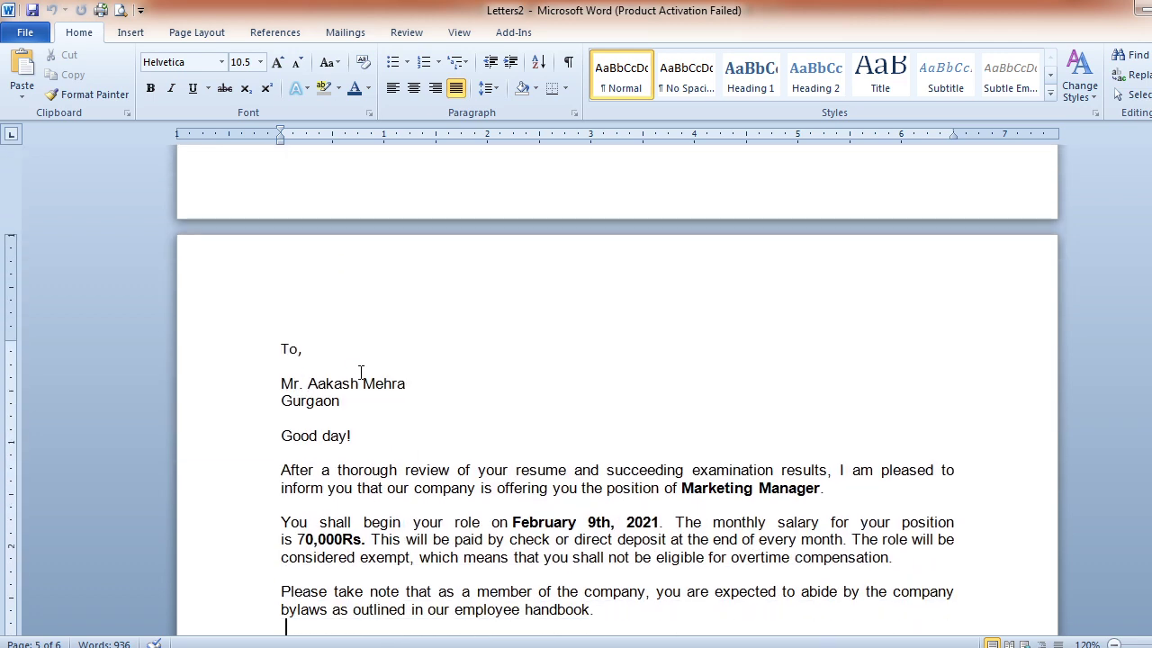
key(Down)
key(Down)
key(Down)
key(Down)
key(Down)
key(Down)
key(Down)
key(Down)
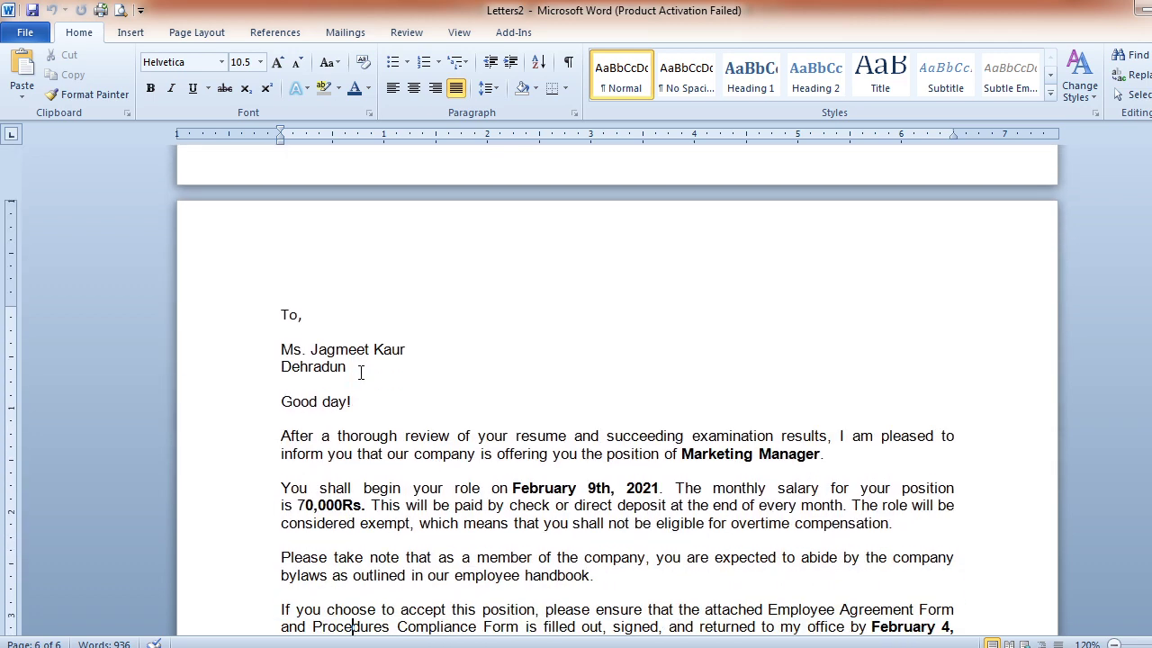
key(Up)
key(Up)
key(Up)
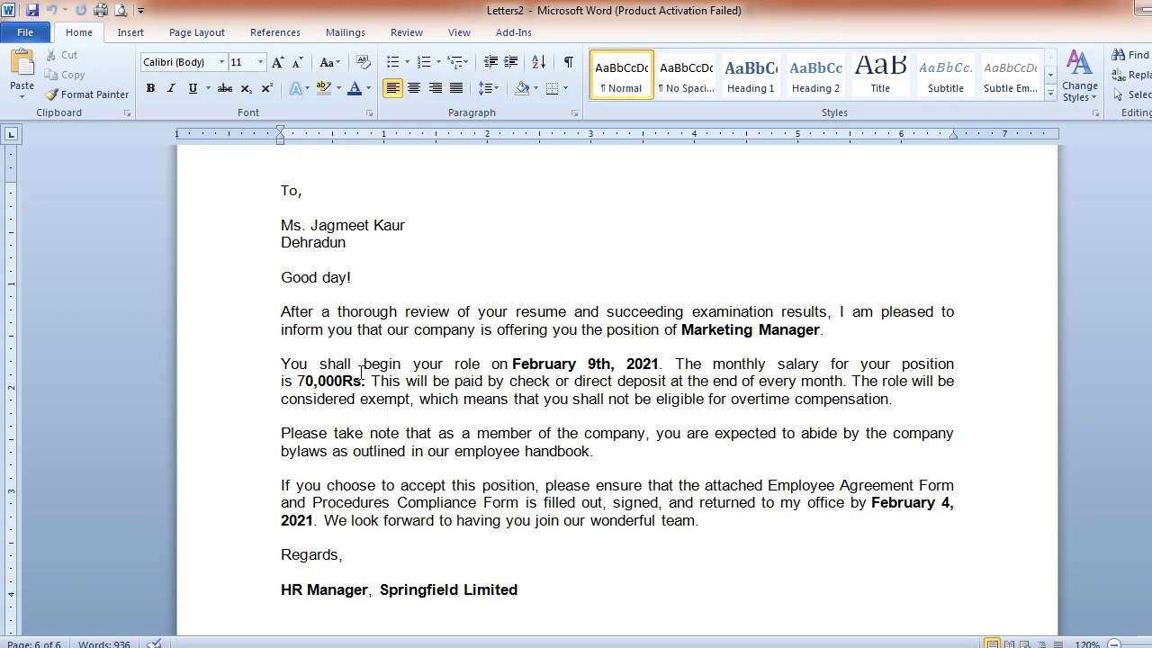
scroll(359, 371, down, 7)
scroll(360, 373, up, 6)
key(Up)
key(Up)
key(Up)
key(Up)
key(Up)
key(Up)
key(Up)
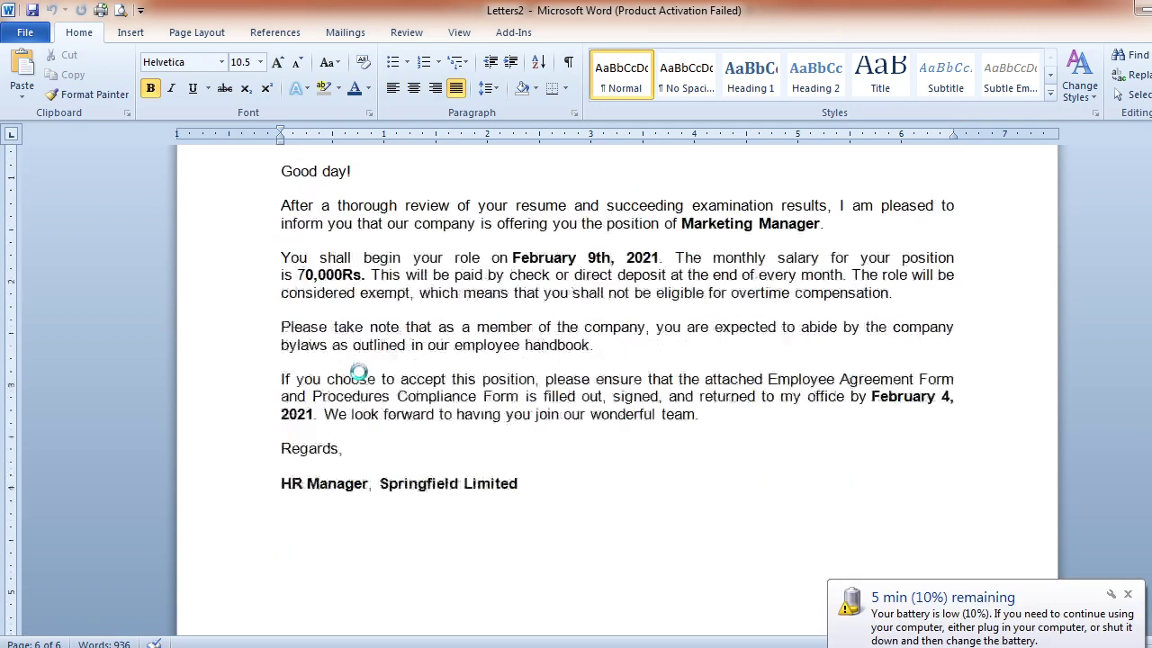
scroll(360, 373, down, 3)
key(Down)
key(Down)
key(Down)
key(Down)
scroll(360, 373, down, 2)
key(Up)
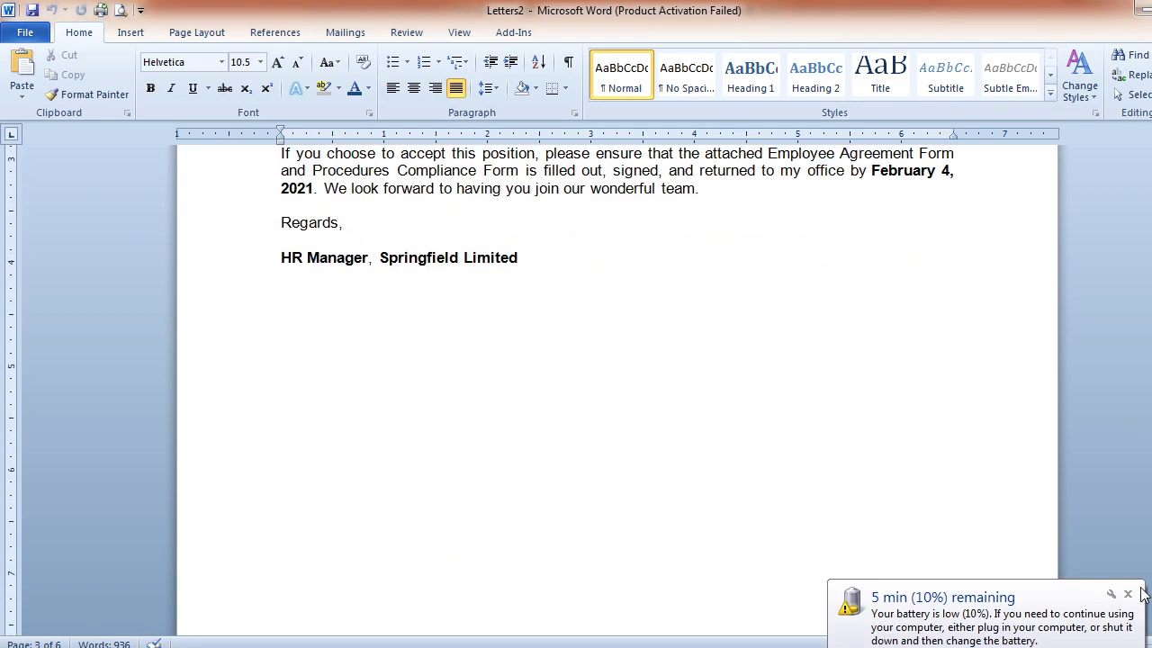
Dismiss the low-battery notification, jump to the document end, and switch to OBS
click(1127, 594)
key(ctrl+End)
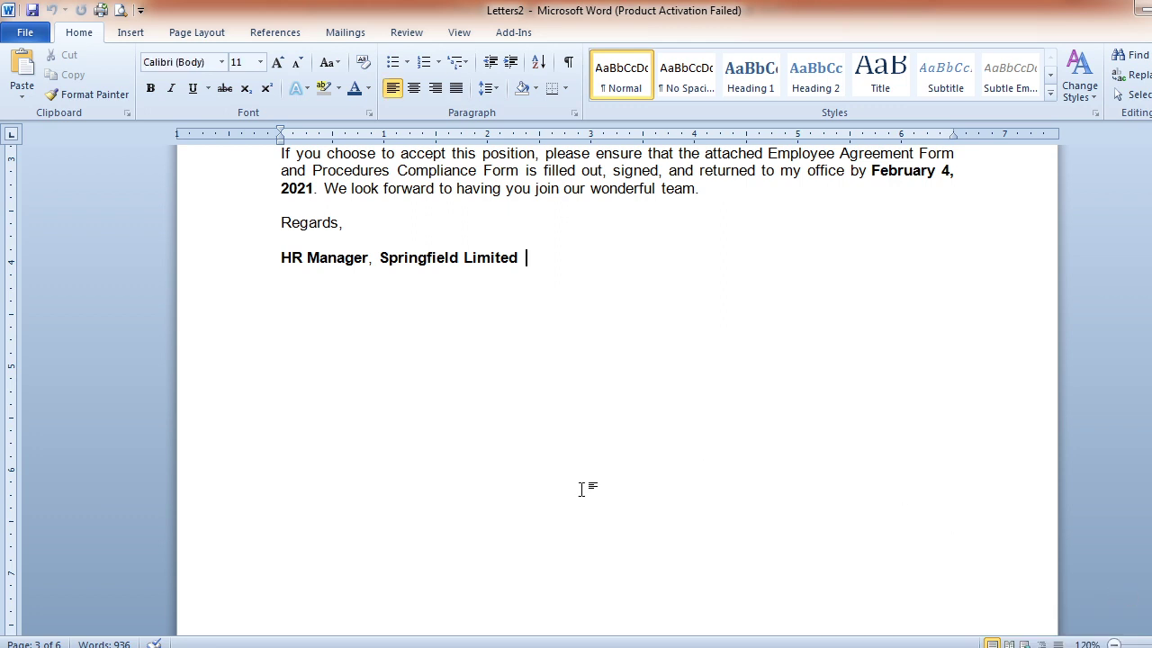
key(alt+Tab)
key(alt+Tab)
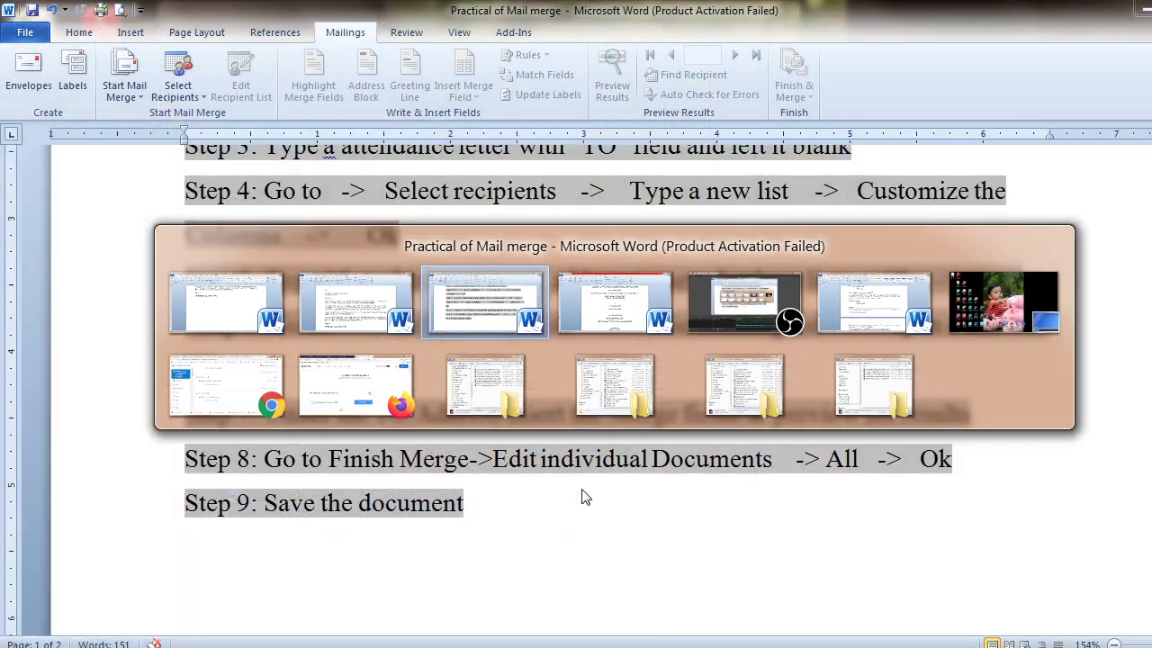
key(alt+Tab)
key(alt+Tab)
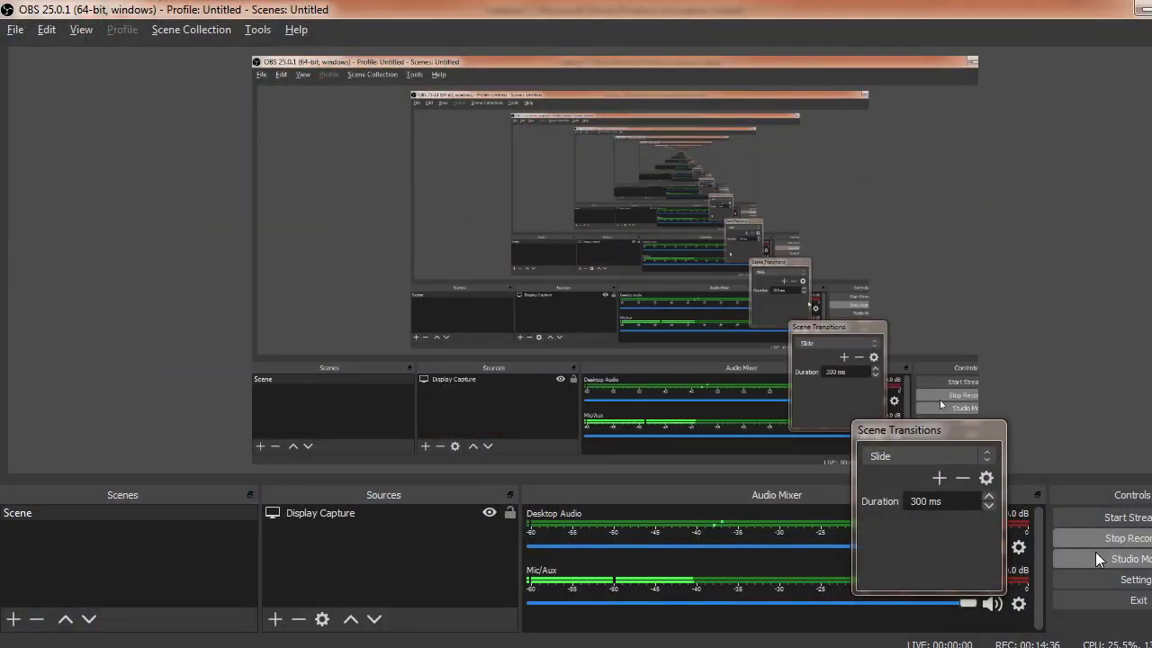